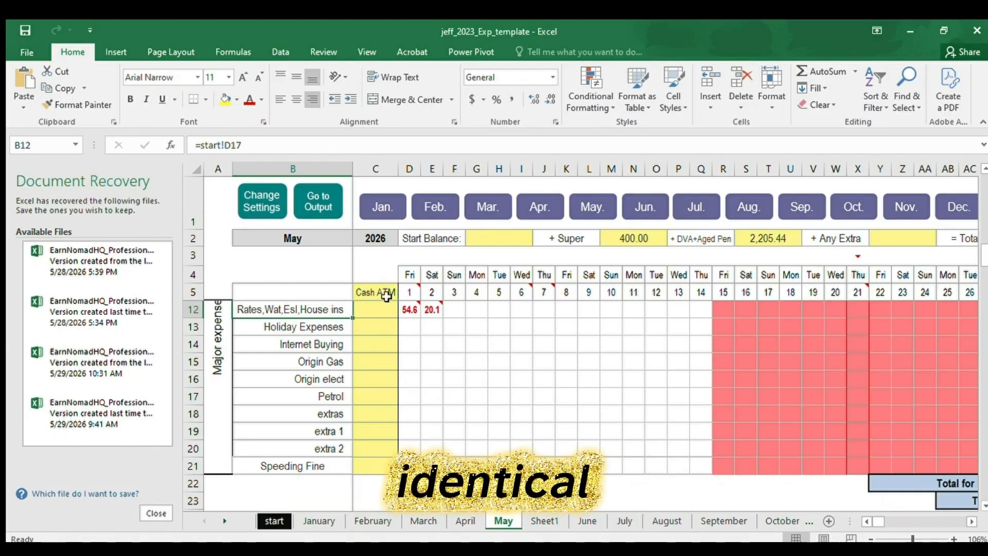
# Examine the Rates,Wat,Esl,House ins row and the expense categories below it in the May sheet, enlarging the sheet view to 148%.
pyautogui.moveTo(414, 297)
pyautogui.press('Right')
pyautogui.press('Right')
pyautogui.press('Right')
pyautogui.press('Right')
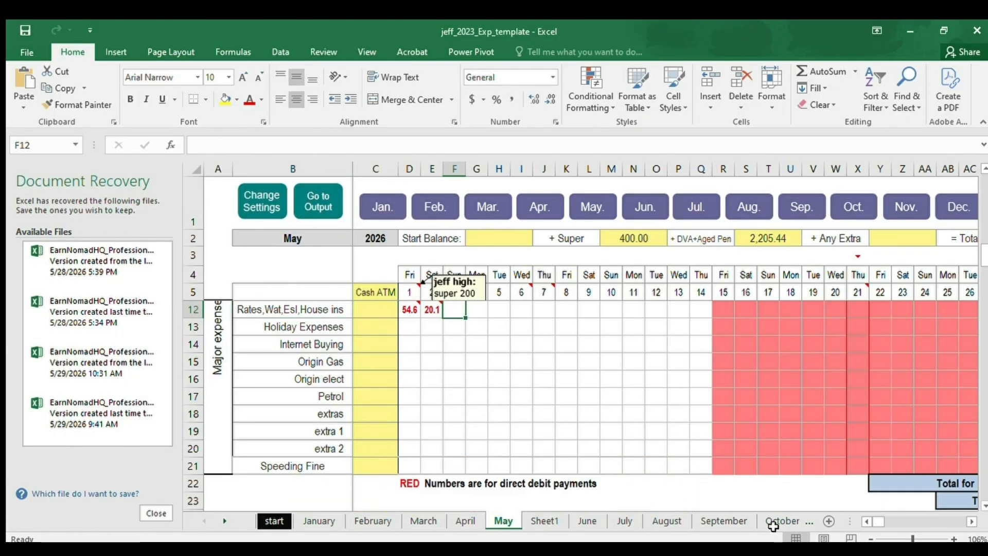
pyautogui.click(916, 539)
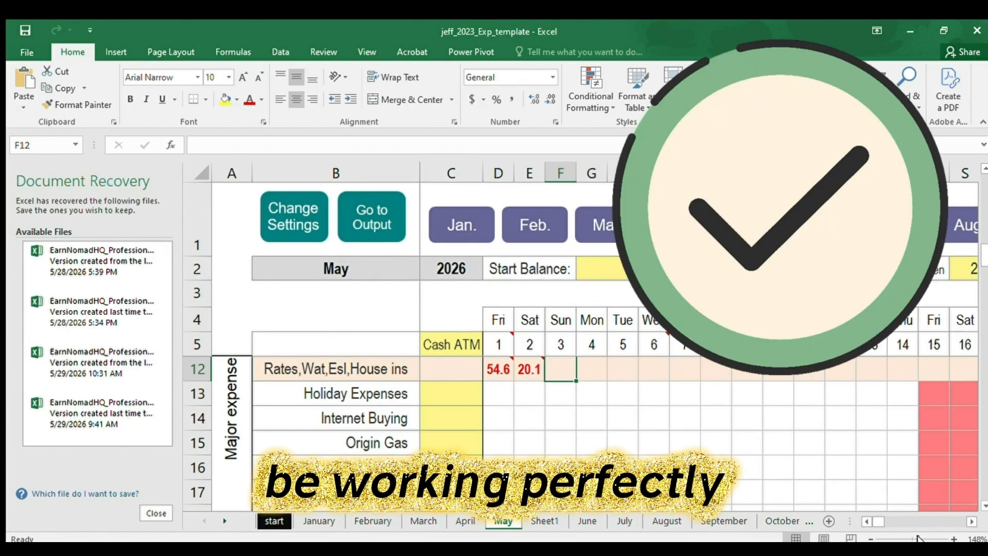
pyautogui.click(323, 380)
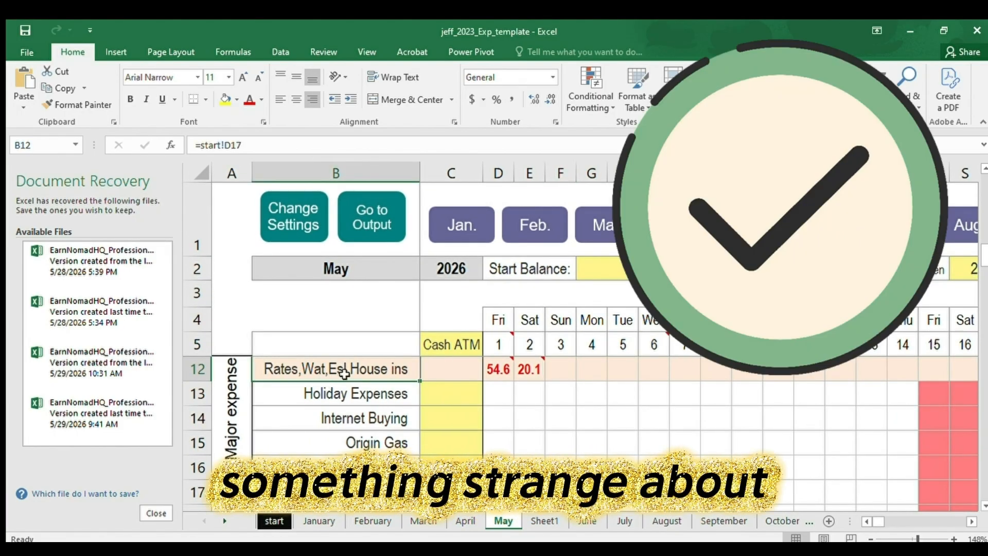
pyautogui.press('Down')
pyautogui.press('Down')
pyautogui.press('Down')
pyautogui.press('Down')
pyautogui.press('Down')
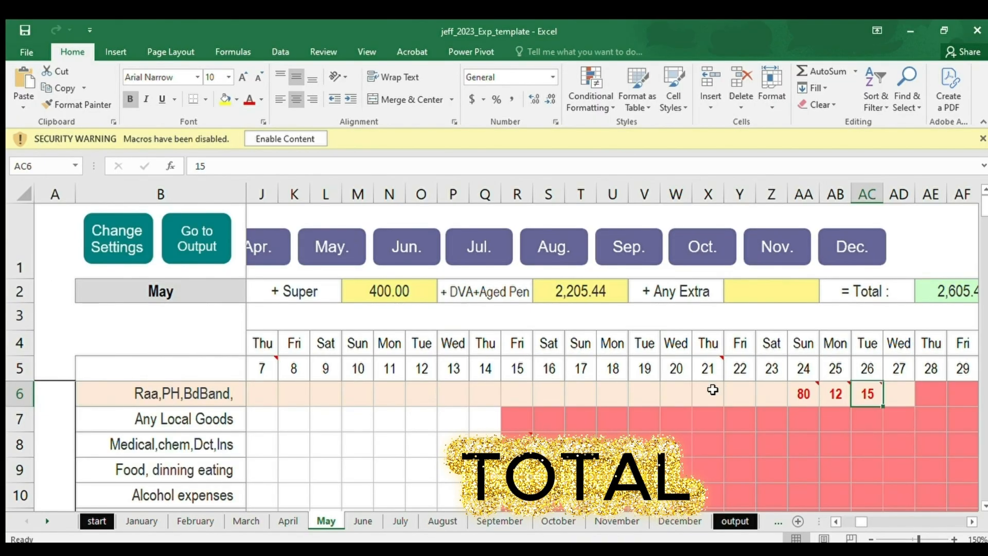
# Follow the Raa,PH,BdBand row of the May sheet across to its May Total and check the amount.
pyautogui.press('Right')
pyautogui.press('Right')
pyautogui.press('Right')
pyautogui.press('Right')
pyautogui.press('Right')
pyautogui.press('Right')
pyautogui.press('Right')
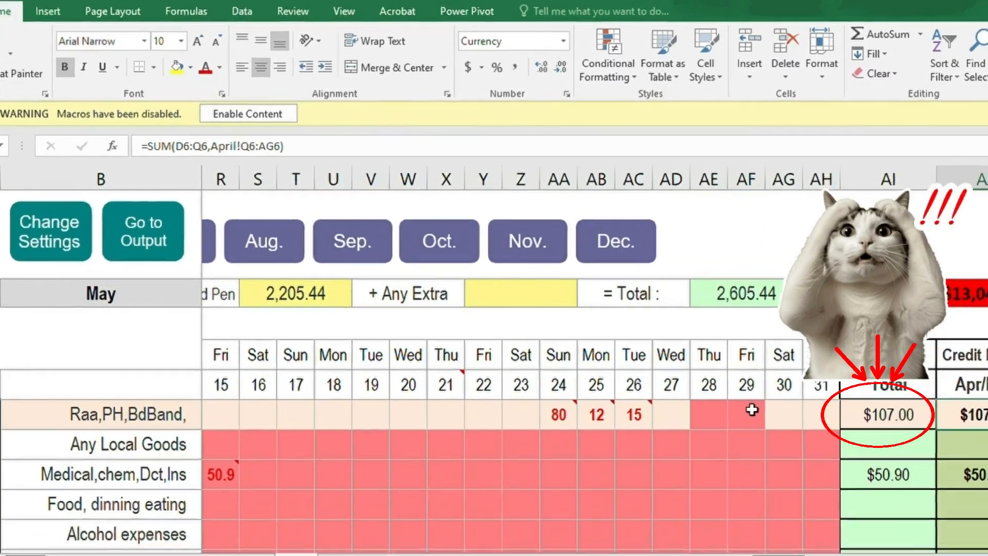
pyautogui.press('Left')
pyautogui.press('Left')
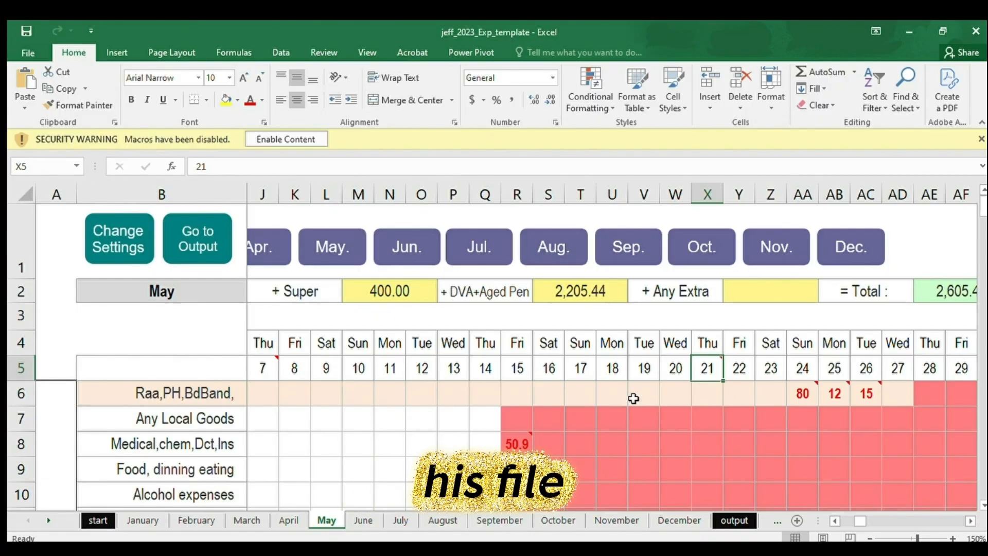
# Check the Raa,PH,BdBand entries for 24 to 26 May, starting from day 21 in X6.
pyautogui.click(712, 390)
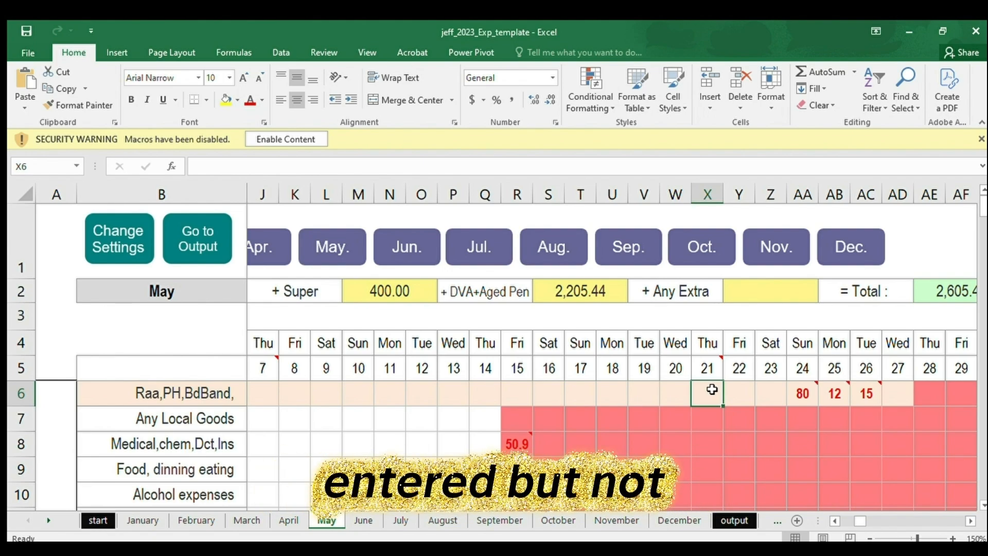
pyautogui.press('Right')
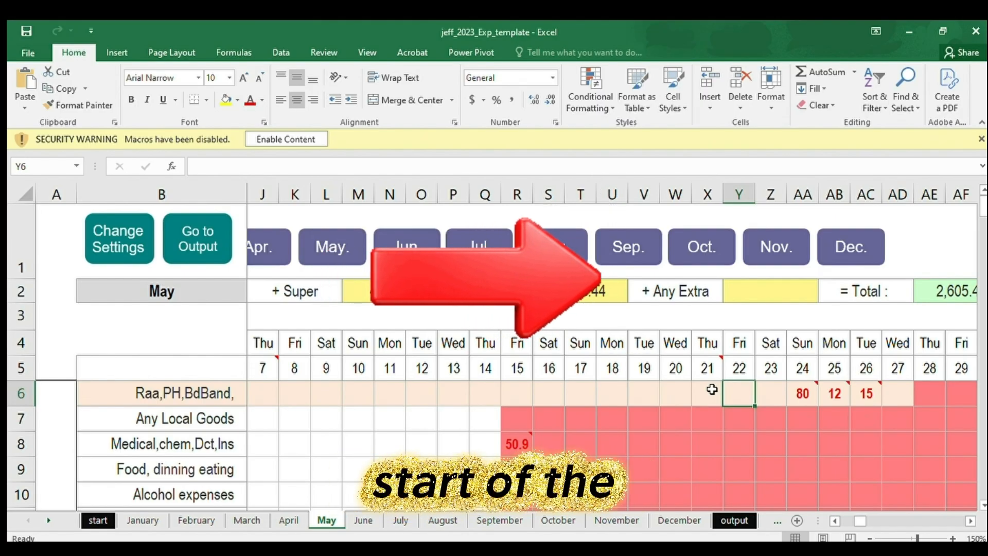
pyautogui.press('Right')
pyautogui.press('Right')
pyautogui.press('Right')
pyautogui.press('Right')
pyautogui.press('Right')
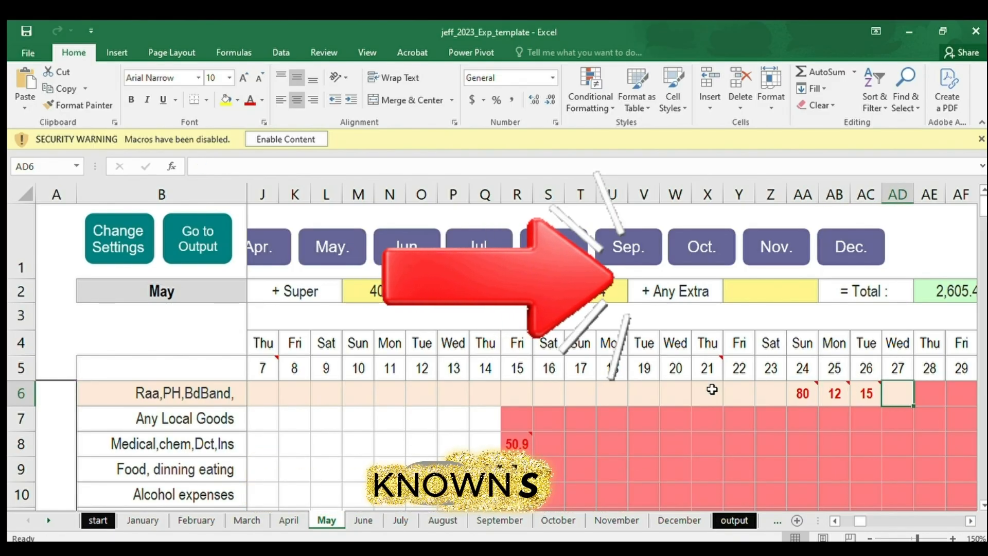
pyautogui.press('Left')
pyautogui.press('Left')
pyautogui.press('Left')
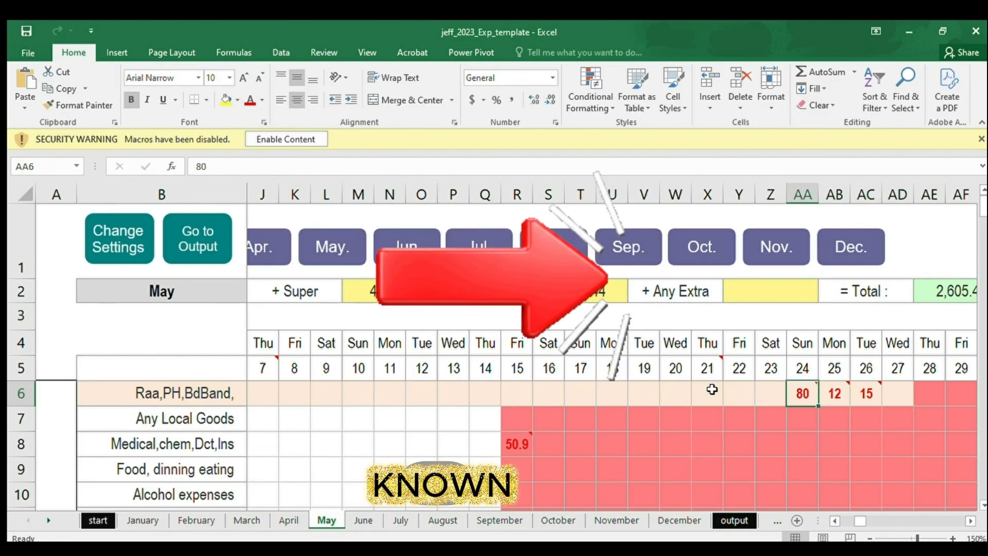
pyautogui.press('Right')
pyautogui.press('Right')
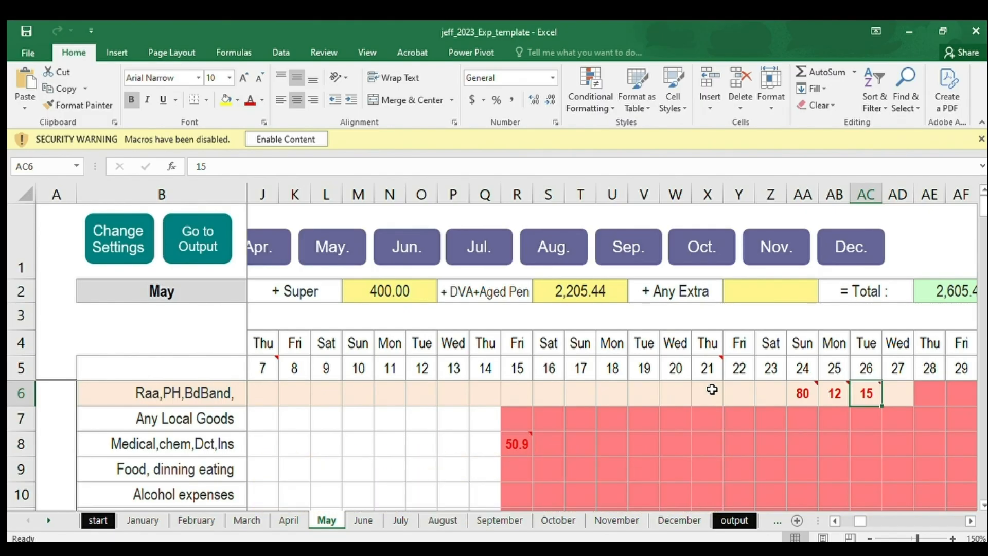
# Compare the Raa,PH,BdBand daily entries with the row's May Total past day 31.
pyautogui.press('Right')
pyautogui.press('Right')
pyautogui.press('Right')
pyautogui.press('Right')
pyautogui.press('Right')
pyautogui.press('Right')
pyautogui.press('Right')
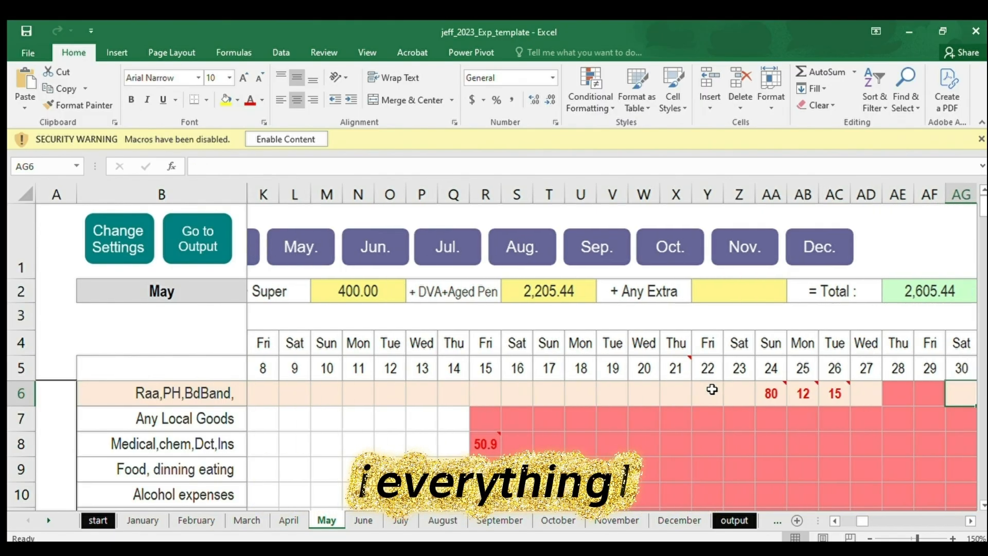
pyautogui.press('Left')
pyautogui.press('Left')
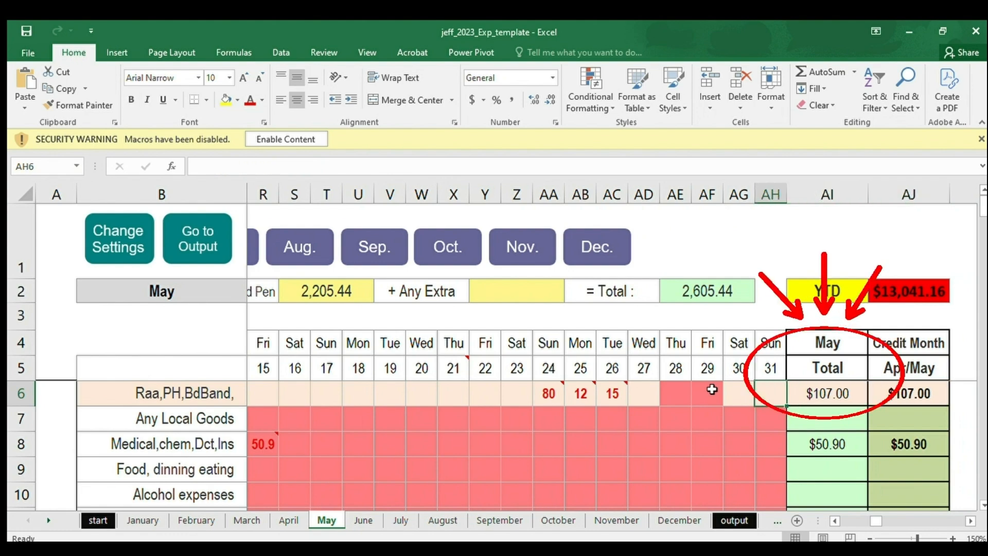
# Review the IF date formula in May Total cell AI6 and try wrapping it in SUM.
pyautogui.click(483, 166)
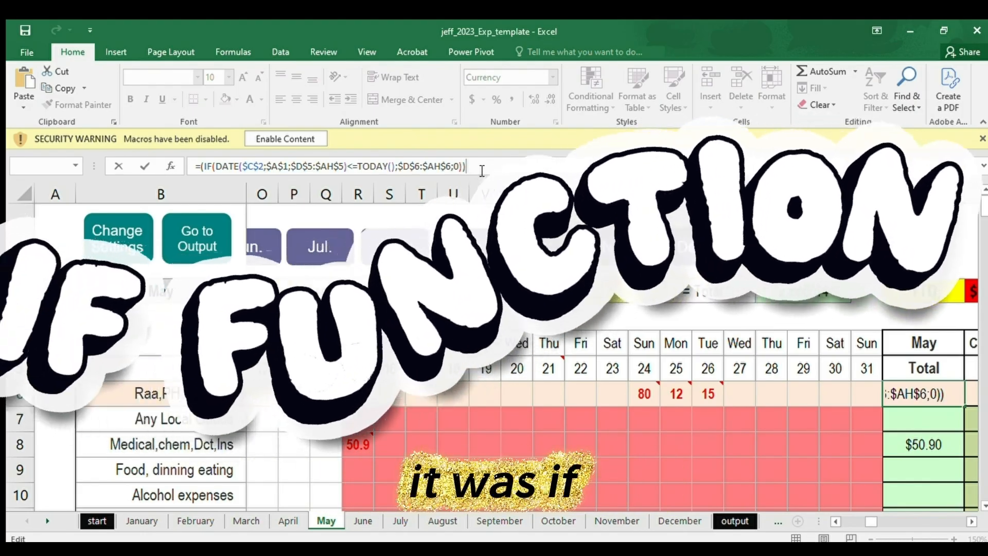
pyautogui.moveTo(466, 167); pyautogui.dragTo(195, 168)
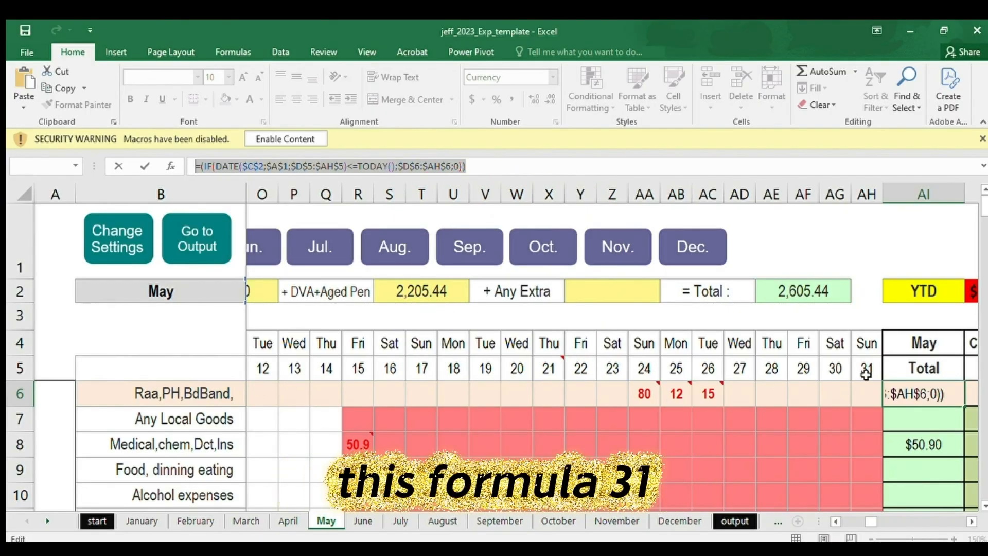
pyautogui.doubleClick(946, 394)
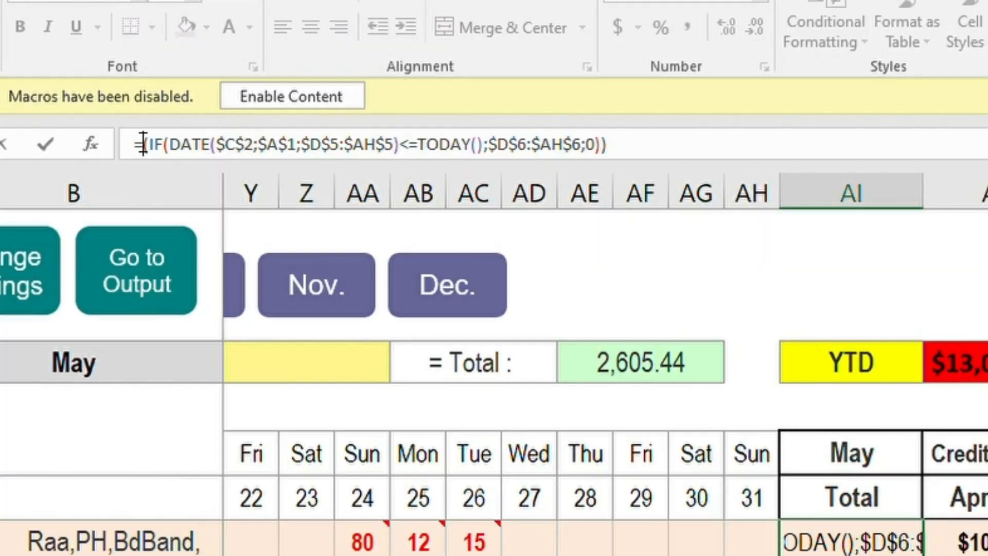
pyautogui.write('sum')
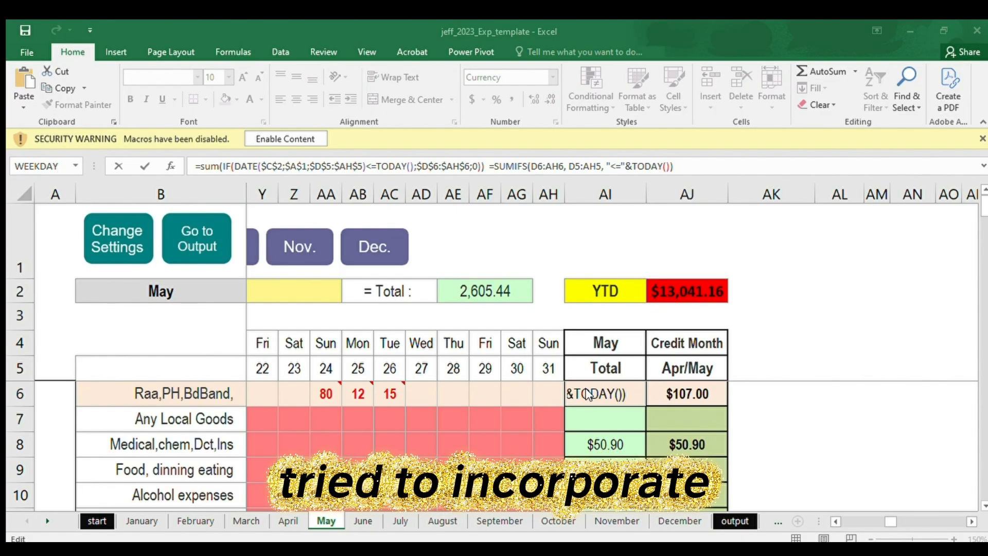
# Delete the SUM(IF) part of the AI6 formula, keeping only =SUMIFS(D6:AH6, D5:AH5, "<="&TODAY()).
pyautogui.click(592, 395)
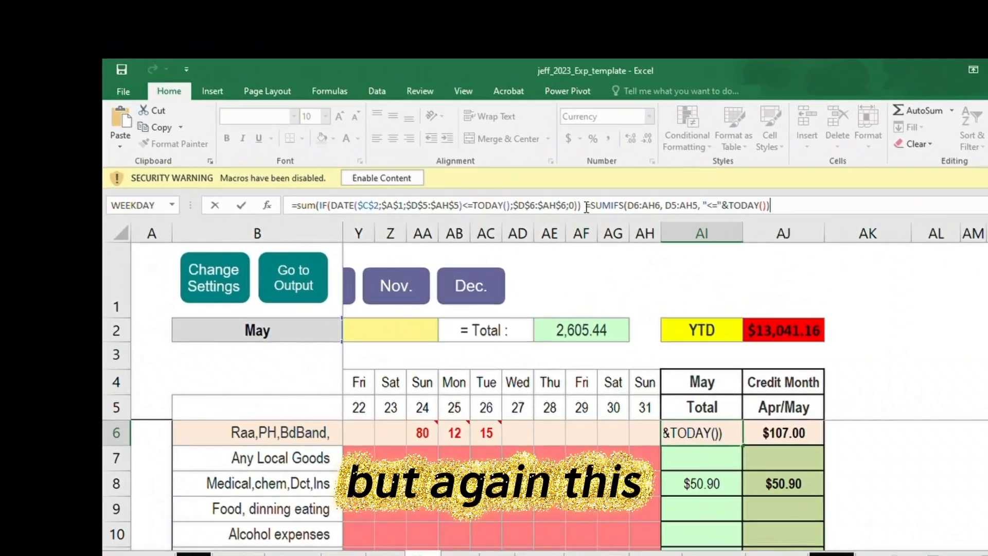
pyautogui.moveTo(586, 207); pyautogui.dragTo(316, 216)
pyautogui.press('Delete')
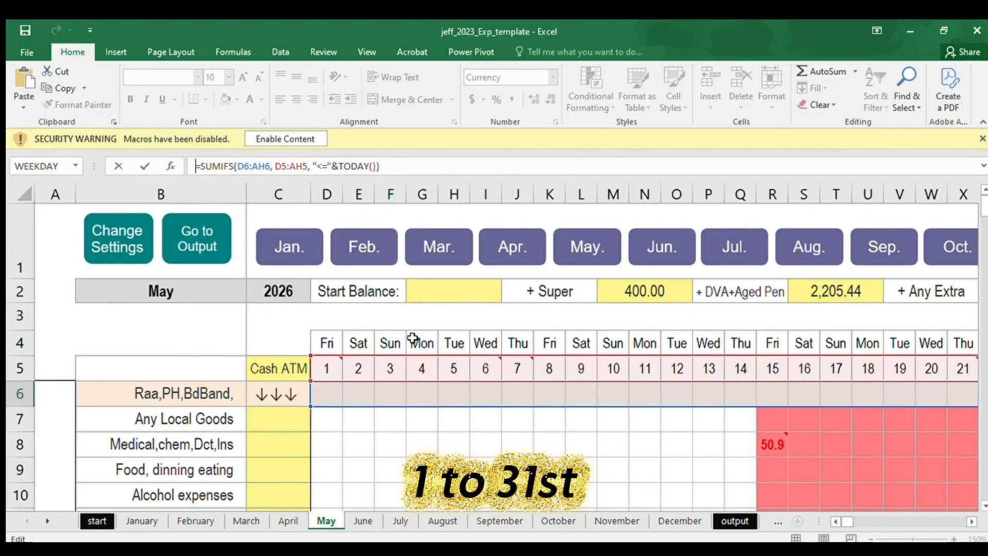
# Try a reference to the row 5 day numbers, D5 through G5, ahead of the SUMIFS formula and review the days up to 31.
pyautogui.write('=')
pyautogui.click(329, 369)
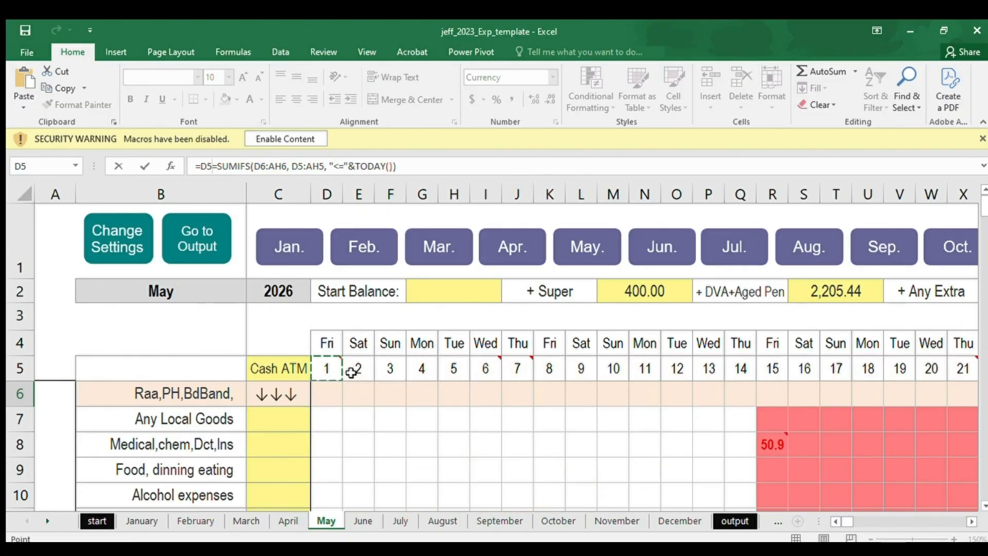
pyautogui.click(359, 370)
pyautogui.click(394, 369)
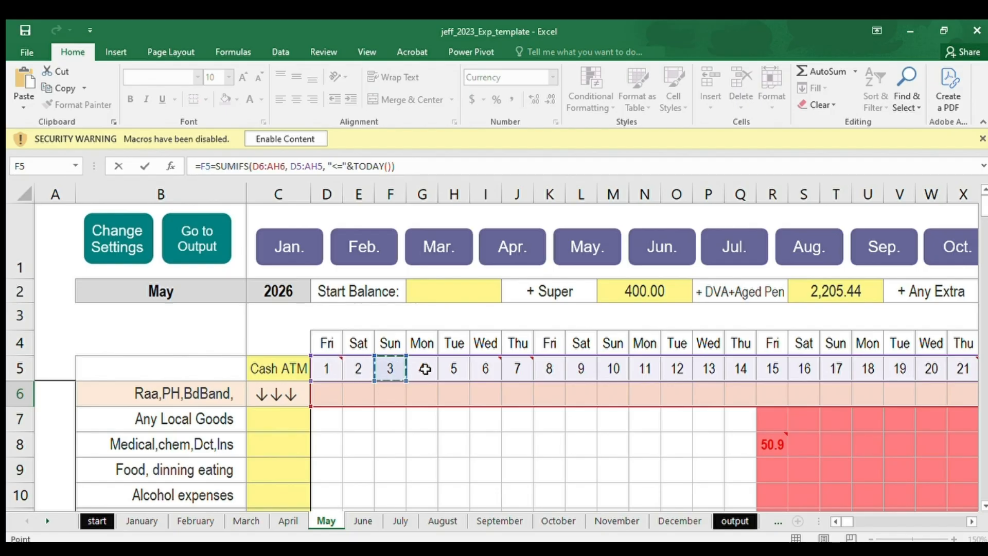
pyautogui.click(422, 369)
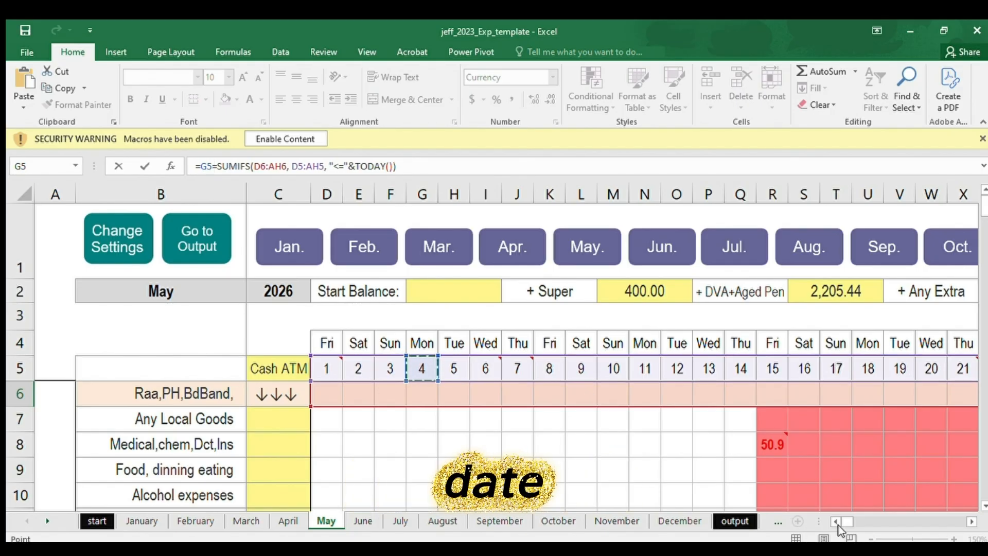
pyautogui.hscroll(2, 847, 520)
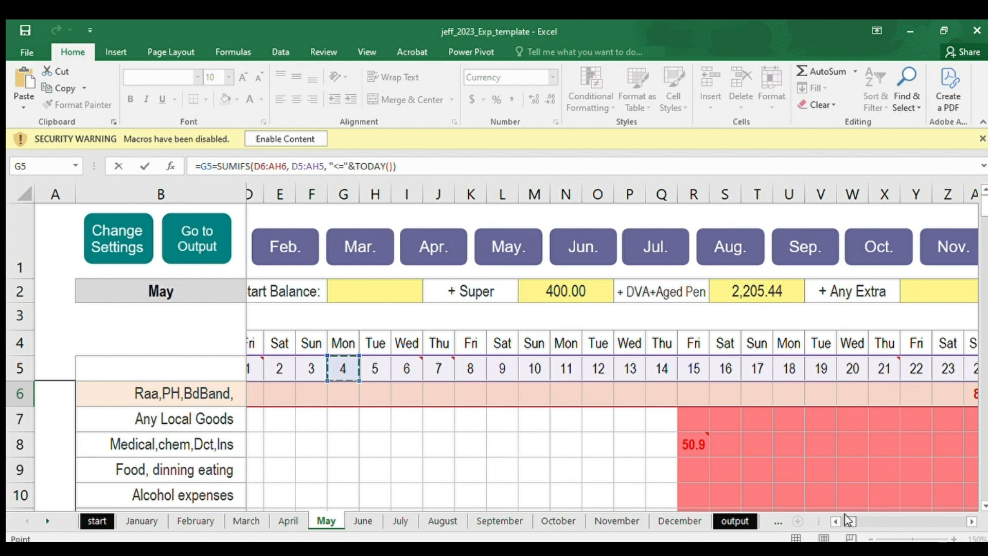
pyautogui.hscroll(2, 848, 521)
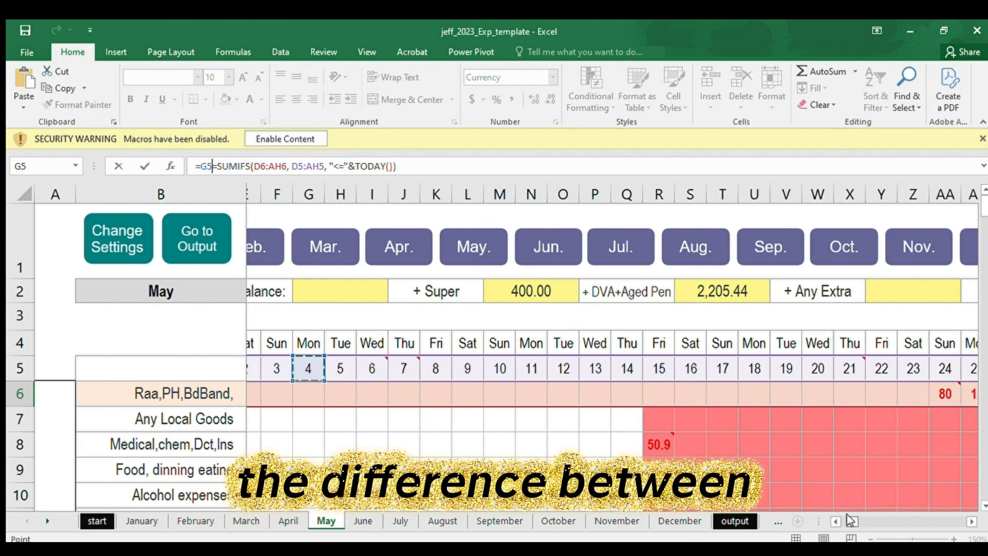
pyautogui.hscroll(5, 849, 521)
pyautogui.hscroll(1, 865, 521)
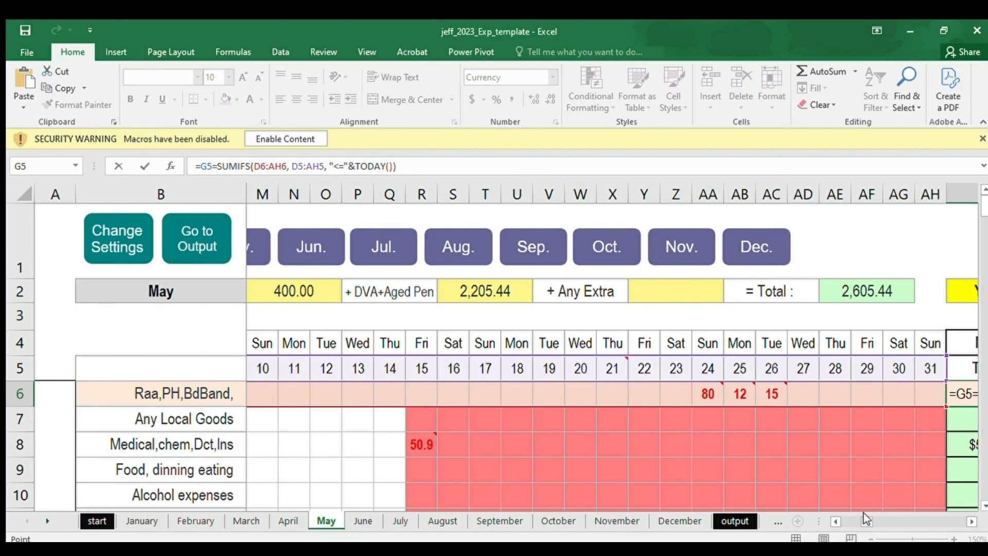
pyautogui.moveTo(863, 520); pyautogui.dragTo(815, 519)
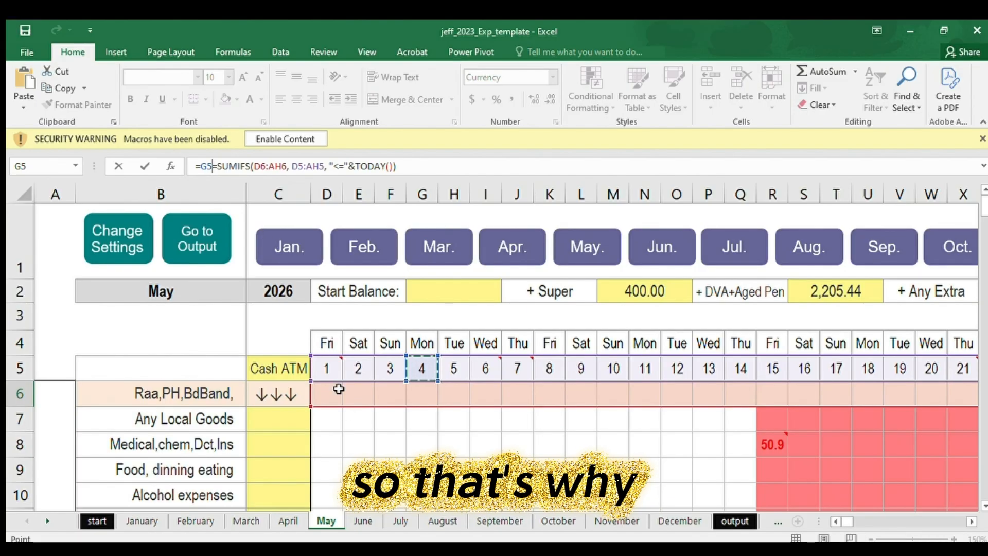
# Remove the trial day-number reference from the start of the SUMIFS formula.
pyautogui.moveTo(327, 368)
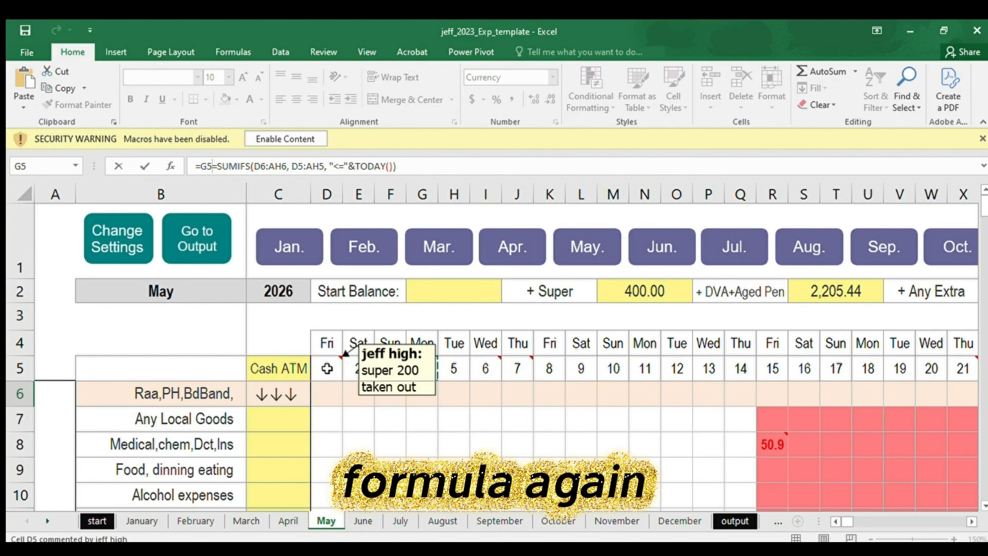
pyautogui.press('BackSpace')
pyautogui.press('BackSpace')
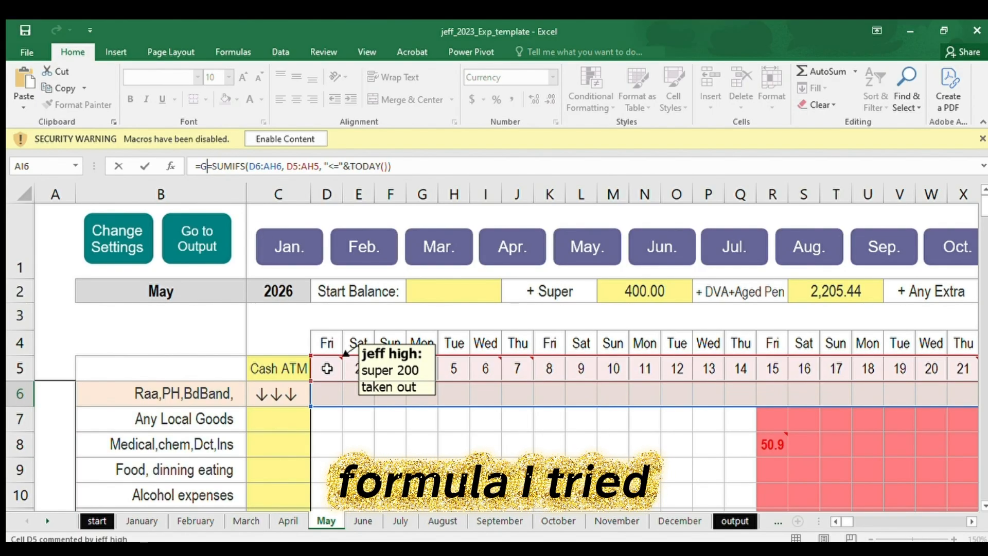
pyautogui.press('BackSpace')
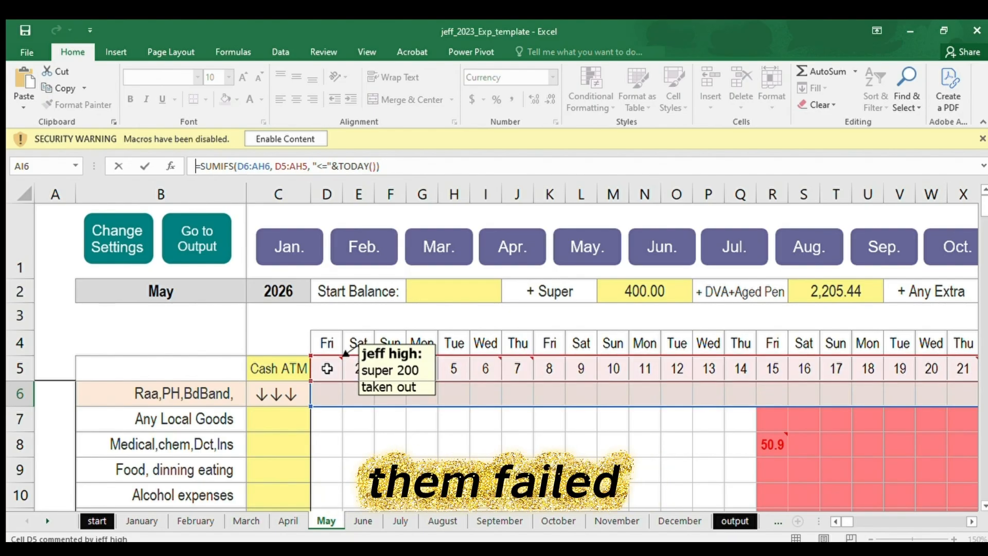
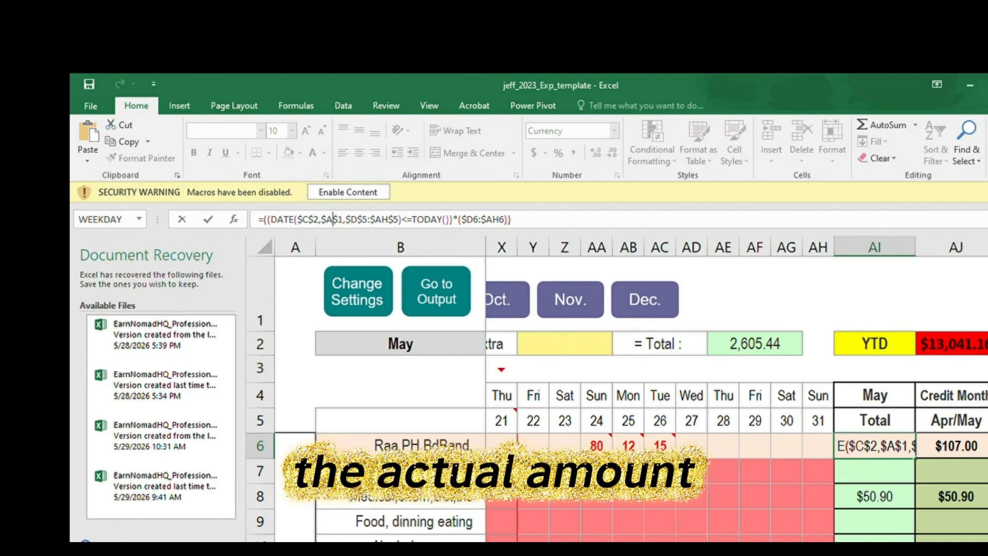
# Put SUMPRODUCT in front of the bracketed date comparison and D6:AH6 amounts in the AI6 May Total formula.
pyautogui.hscroll(-5, 633, 386)
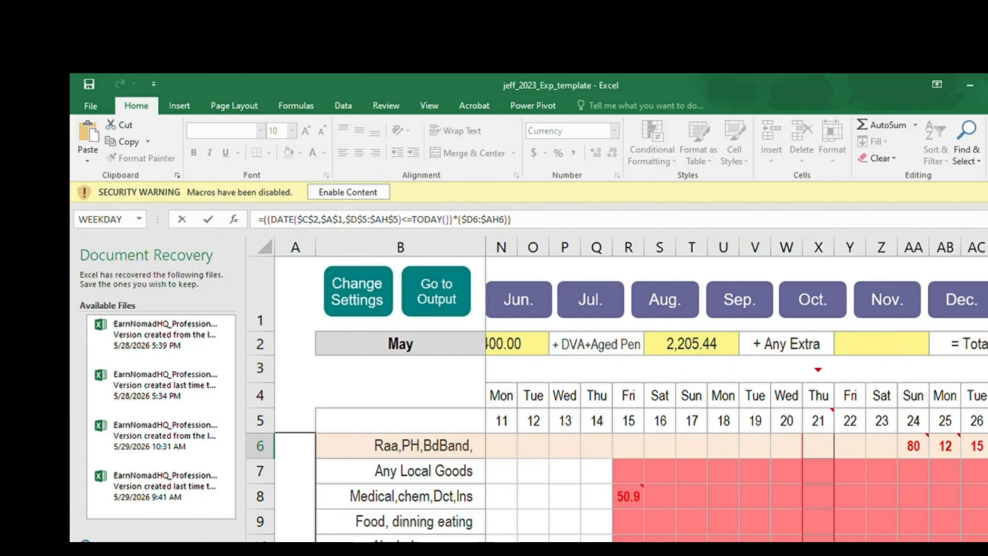
pyautogui.moveTo(913, 447)
pyautogui.hscroll(5, 736, 386)
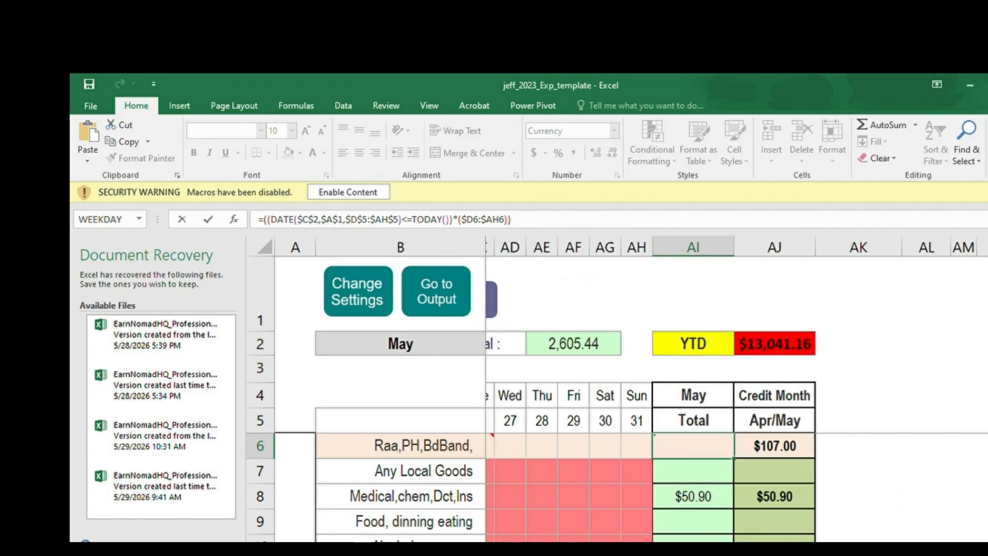
pyautogui.hscroll(-4, 736, 386)
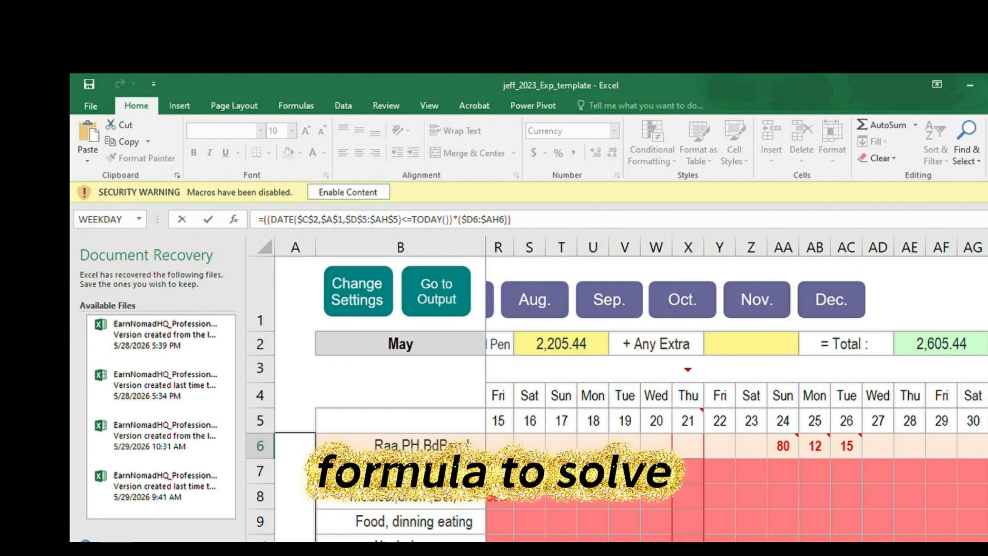
pyautogui.hscroll(-5, 736, 386)
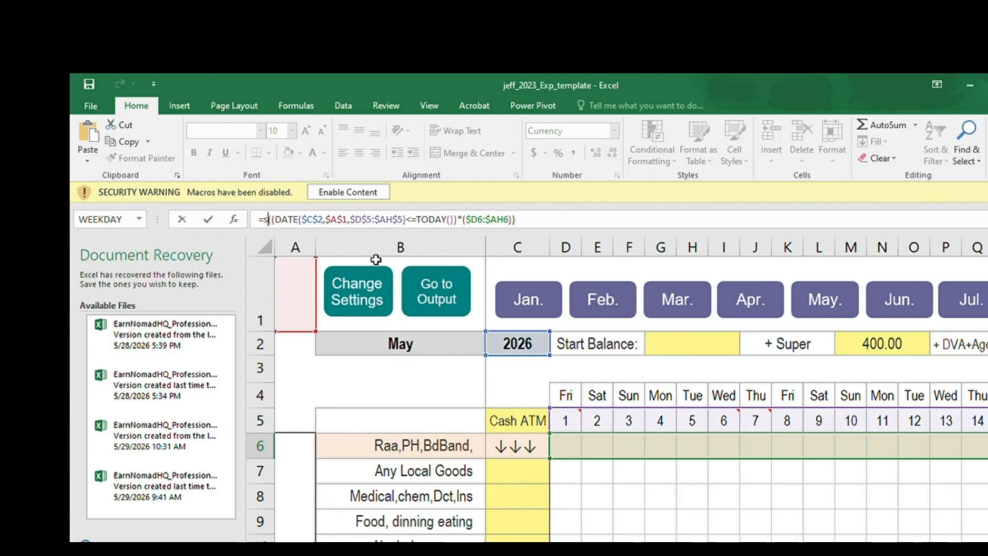
pyautogui.write('sumproduct')
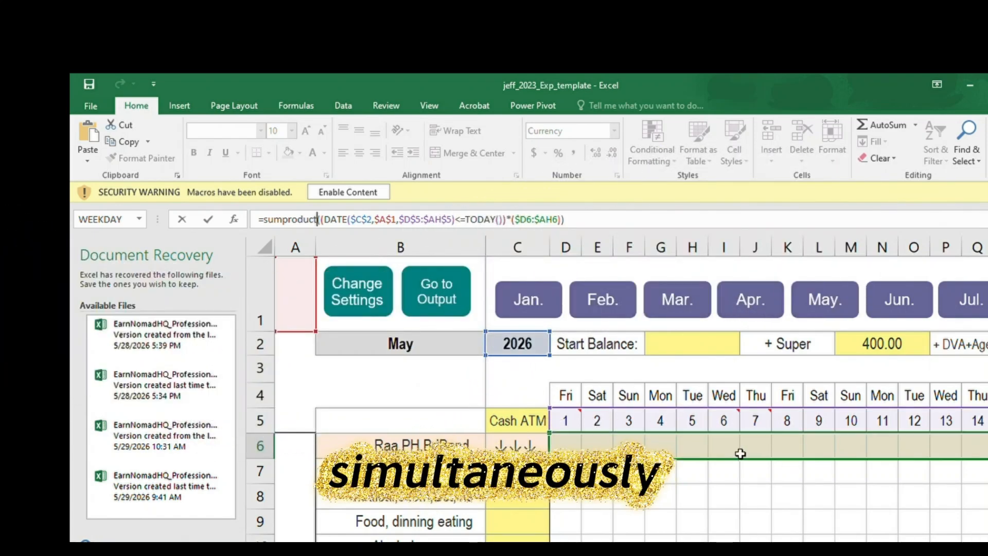
# Enter the SUMPRODUCT formula in AI6 to total the row 6 amounts dated up to today.
pyautogui.hscroll(5, 741, 391)
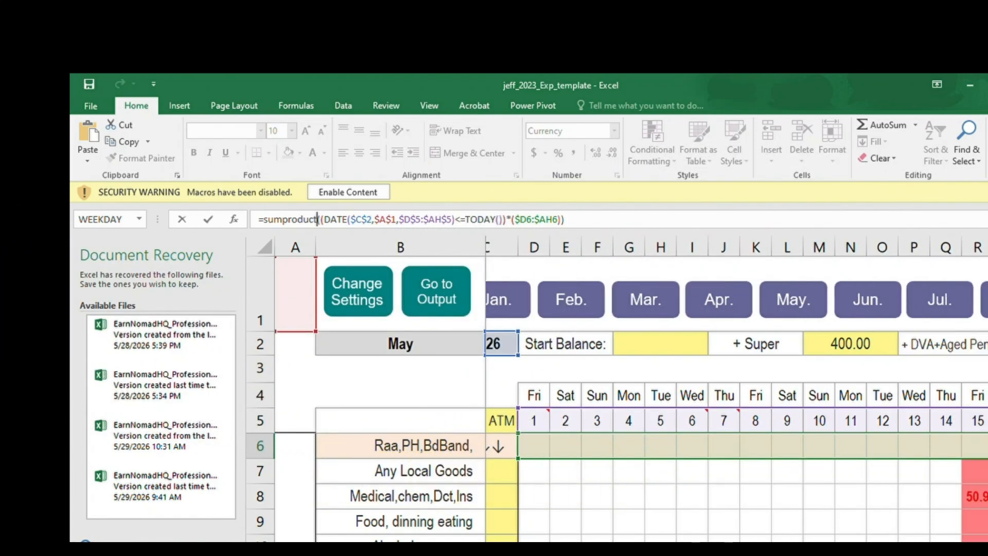
pyautogui.hscroll(3, 742, 392)
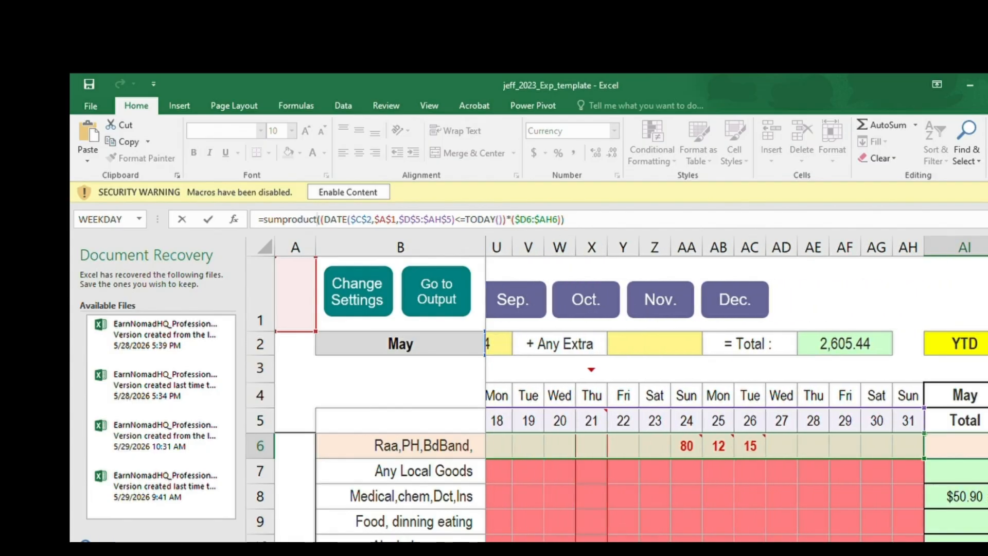
pyautogui.hscroll(2, 706, 273)
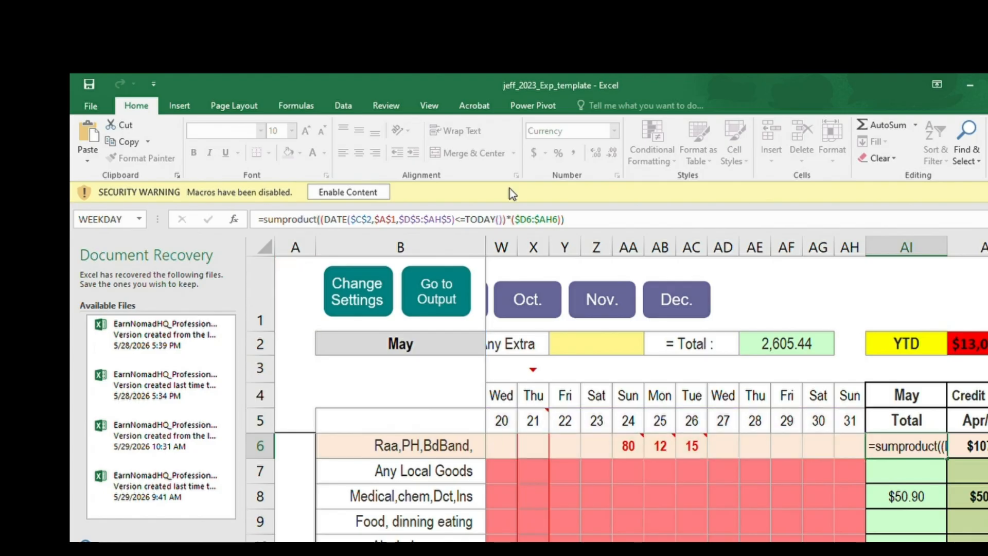
pyautogui.press('Return')
pyautogui.click(894, 448)
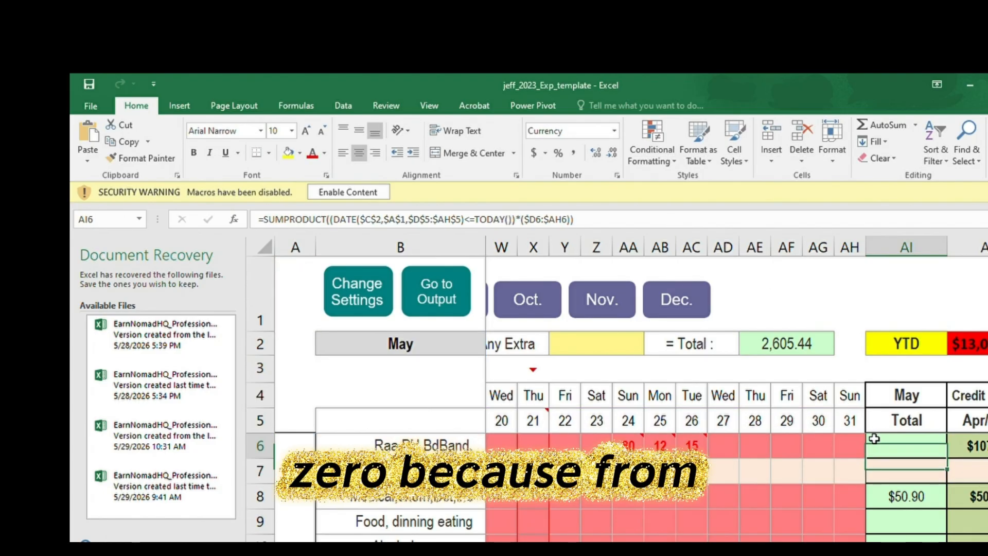
# Look through the daily amounts in row 6, back to day 1 and forward again to the days after the 21st.
pyautogui.press('Left')
pyautogui.hotkey('ctrl', 'Left')
pyautogui.hotkey('ctrl', 'Left')
pyautogui.hotkey('ctrl', 'Left')
pyautogui.hotkey('ctrl', 'Left')
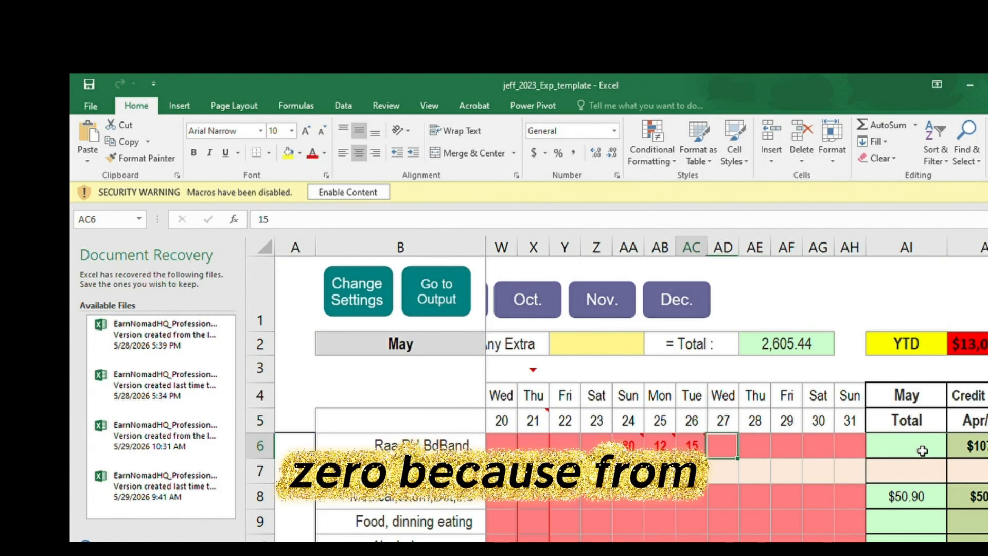
pyautogui.press('Right')
pyautogui.press('Right')
pyautogui.press('Right')
pyautogui.press('Right')
pyautogui.press('Right')
pyautogui.press('Right')
pyautogui.press('Right')
pyautogui.press('Right')
pyautogui.press('Right')
pyautogui.press('Right')
pyautogui.press('Right')
pyautogui.press('Right')
pyautogui.press('Right')
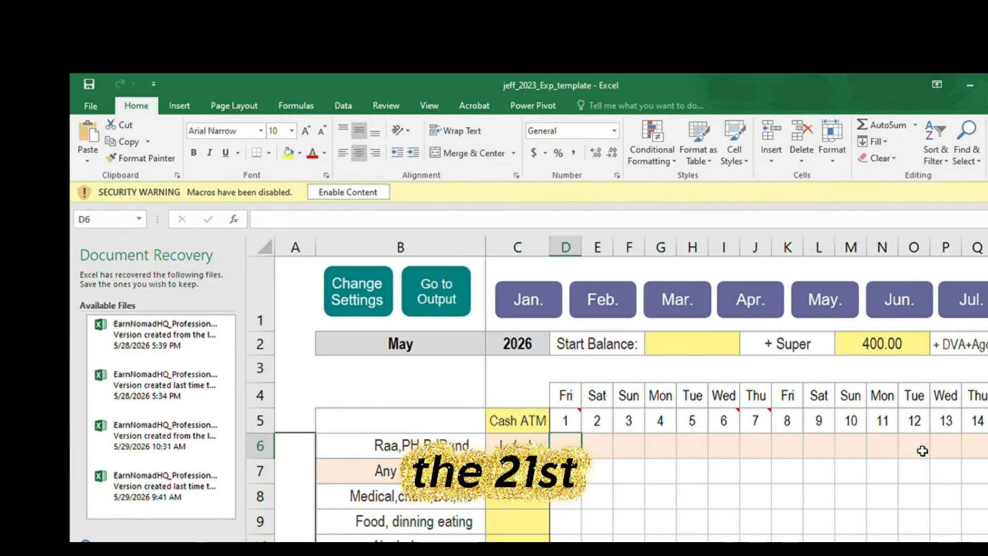
pyautogui.press('Right')
pyautogui.press('Right')
pyautogui.press('Right')
pyautogui.press('Right')
pyautogui.press('Right')
pyautogui.press('Right')
pyautogui.press('Right')
pyautogui.press('Right')
pyautogui.press('Right')
pyautogui.press('Right')
pyautogui.press('Right')
pyautogui.press('Right')
pyautogui.press('Right')
pyautogui.press('Right')
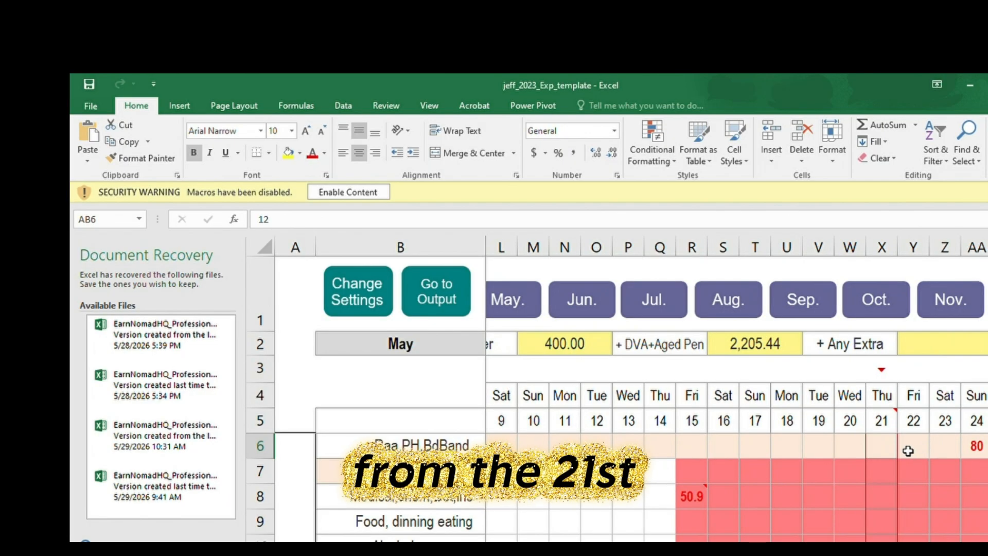
# Inspect row 6 backwards from day 21, then forwards through the end of the month to the total columns.
pyautogui.click(885, 444)
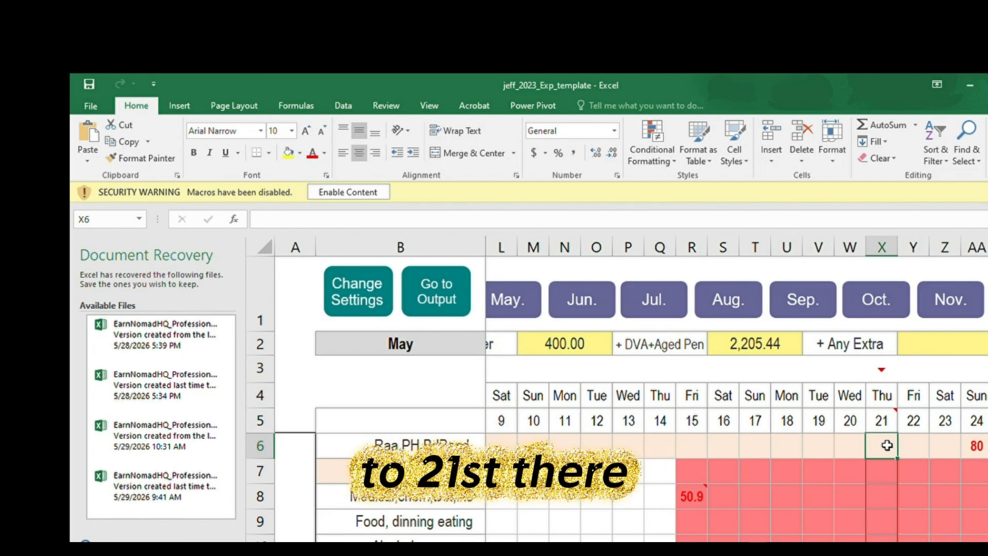
pyautogui.press('Left')
pyautogui.press('Left')
pyautogui.press('Left')
pyautogui.press('Left')
pyautogui.press('Left')
pyautogui.press('Left')
pyautogui.press('Left')
pyautogui.press('Left')
pyautogui.press('Left')
pyautogui.press('Left')
pyautogui.press('Left')
pyautogui.press('Left')
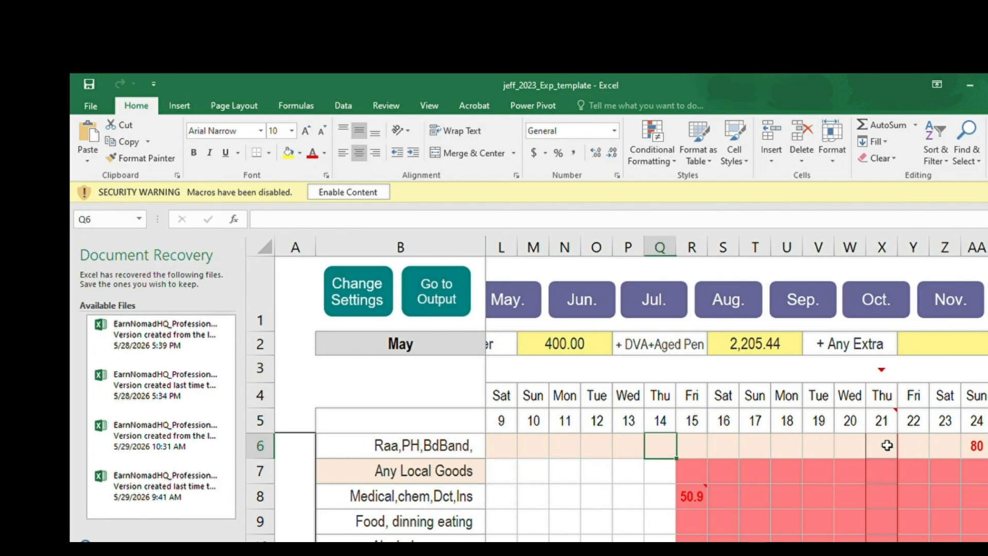
pyautogui.press('Right')
pyautogui.press('Right')
pyautogui.press('Right')
pyautogui.press('Right')
pyautogui.press('Right')
pyautogui.press('Right')
pyautogui.press('Right')
pyautogui.press('Right')
pyautogui.press('Right')
pyautogui.press('Right')
pyautogui.press('Right')
pyautogui.press('Right')
pyautogui.press('Right')
pyautogui.press('Right')
pyautogui.press('Right')
pyautogui.press('Right')
pyautogui.press('Right')
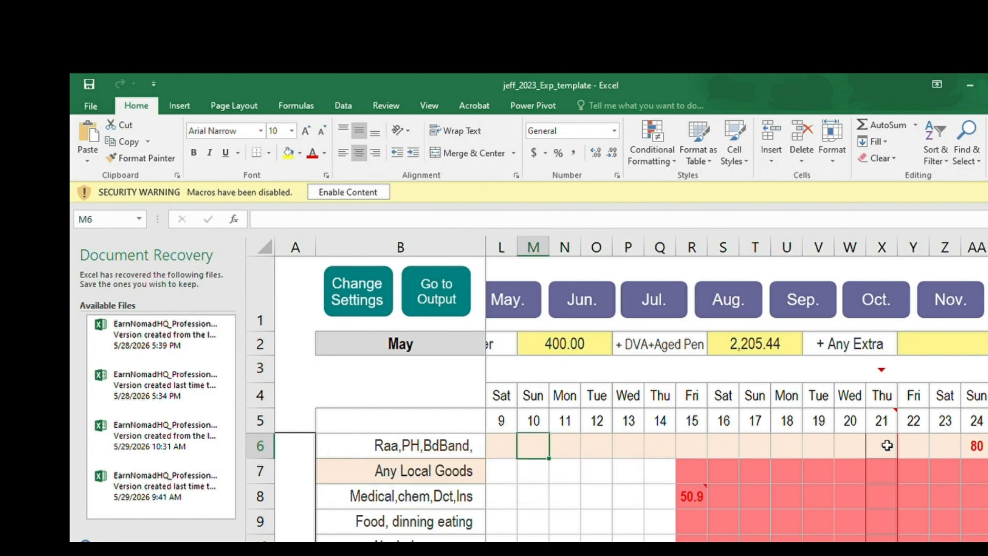
pyautogui.press('Right')
pyautogui.press('Right')
pyautogui.press('Right')
pyautogui.press('Right')
pyautogui.press('Right')
pyautogui.press('Right')
pyautogui.press('Right')
pyautogui.press('Right')
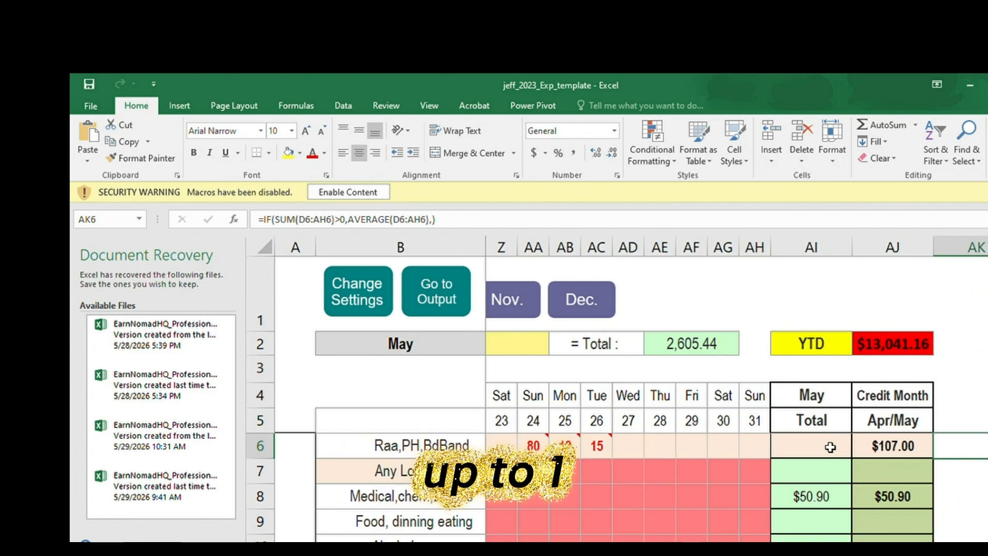
# Compare the AI6 May Total formula with the row 6 amounts entered for days 24 to 26.
pyautogui.click(816, 444)
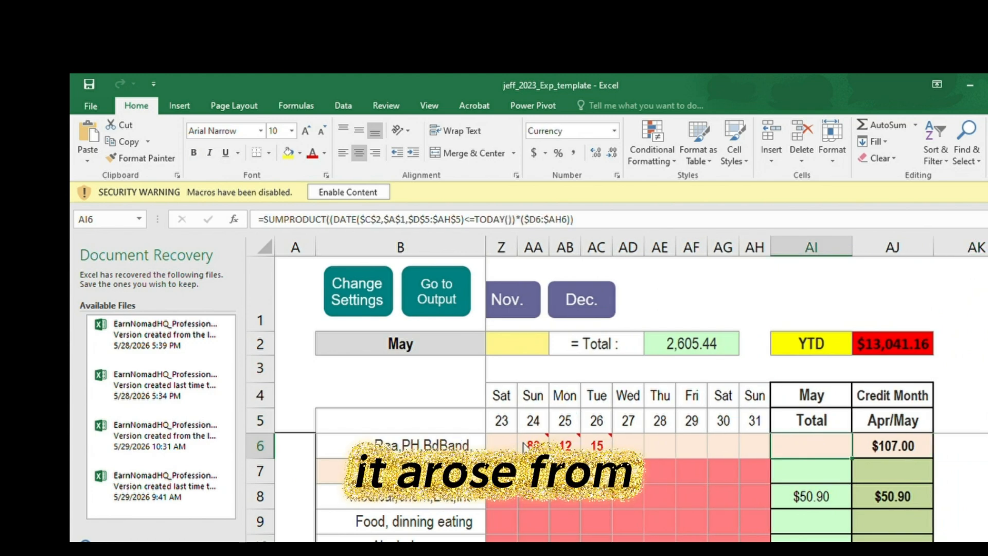
pyautogui.press('Left')
pyautogui.press('Left')
pyautogui.press('Left')
pyautogui.press('Left')
pyautogui.press('Left')
pyautogui.press('Left')
pyautogui.press('Left')
pyautogui.press('Left')
pyautogui.click(488, 444)
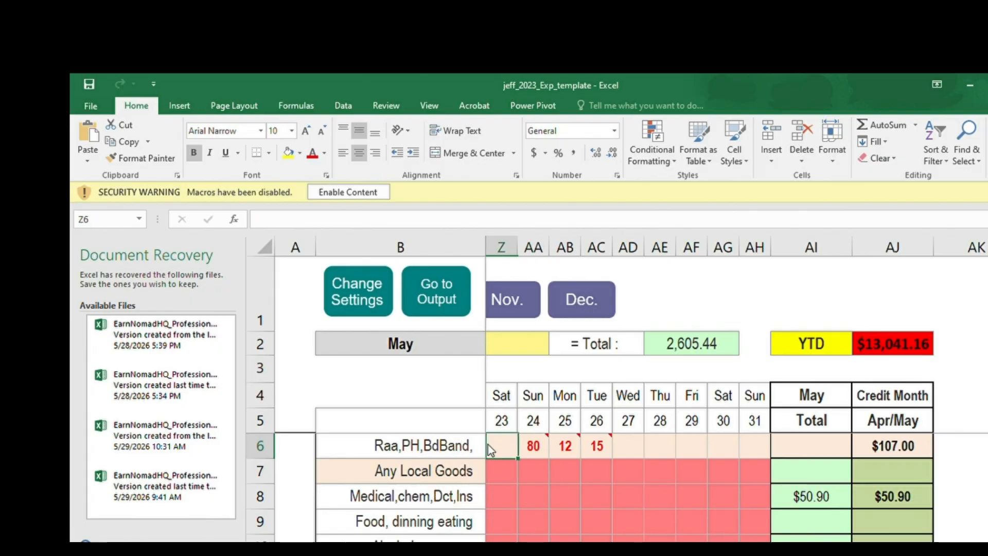
pyautogui.click(663, 449)
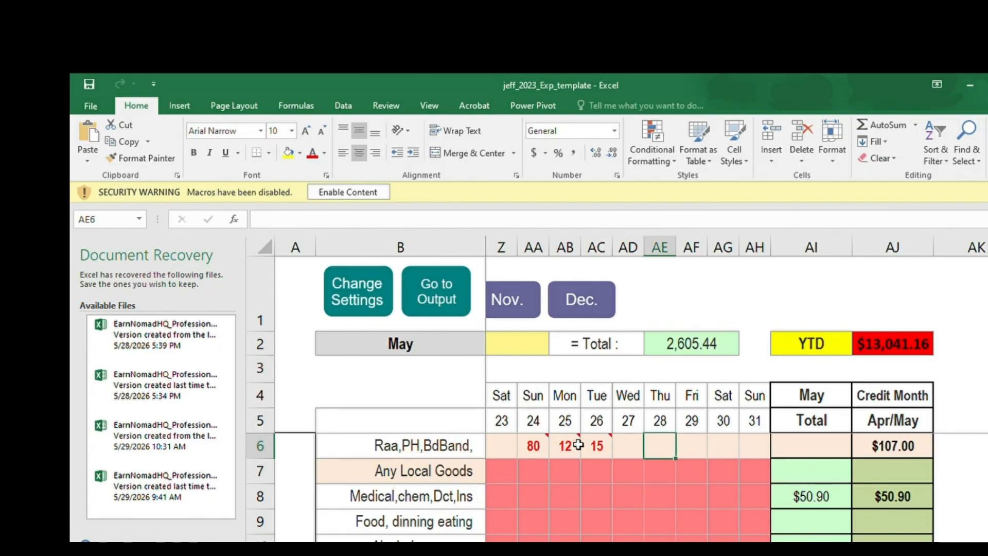
pyautogui.moveTo(587, 448)
pyautogui.click(541, 448)
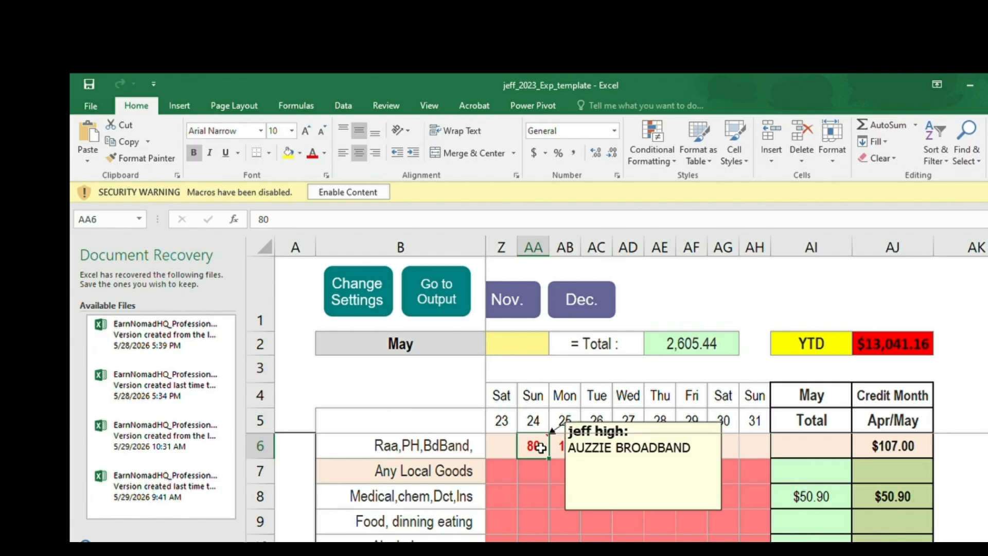
pyautogui.moveTo(549, 449); pyautogui.dragTo(633, 450)
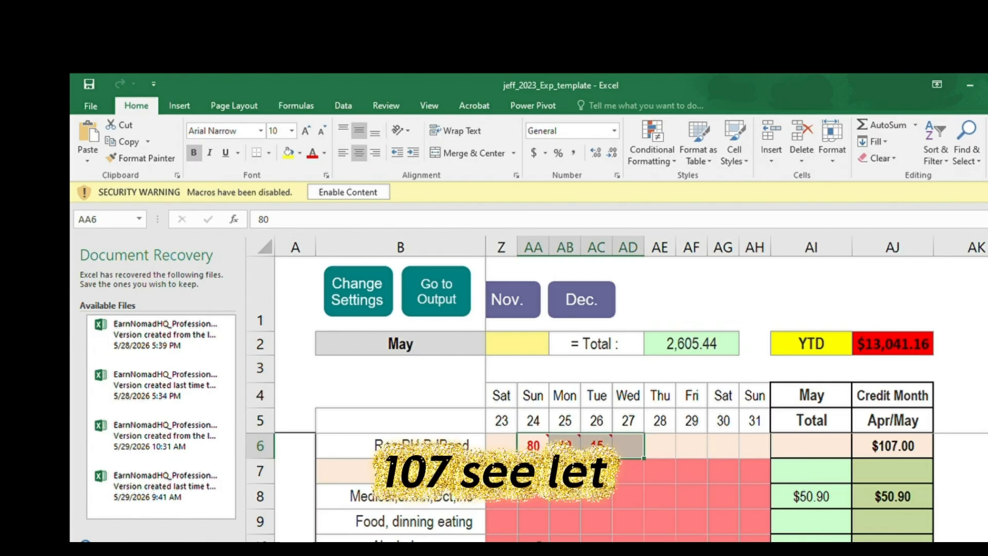
pyautogui.click(572, 500)
pyautogui.click(810, 440)
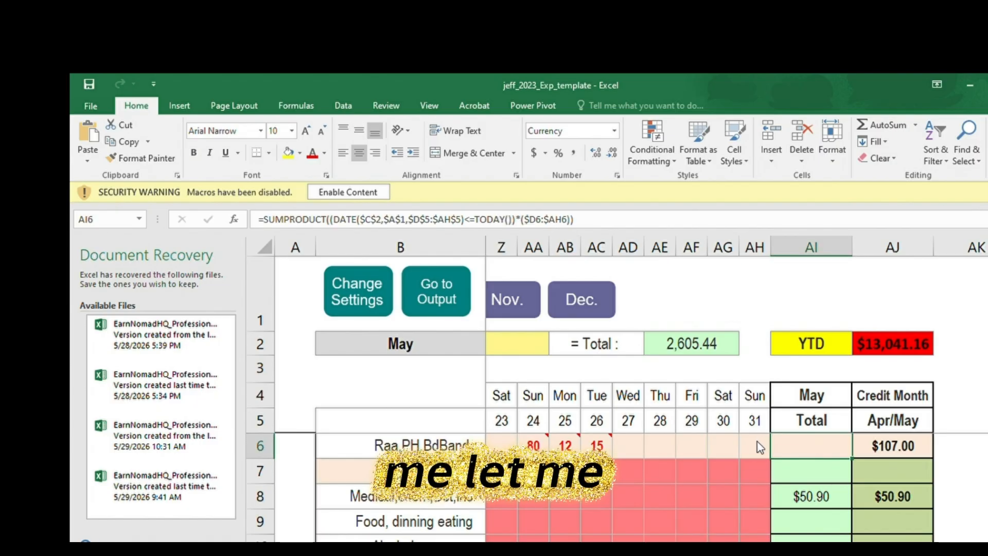
# Undo the last AI6 entry, then copy and clear the whole =G10((DATE($C$2,$A$1,$D$5:$AH$5)<=TODAY())*($D6:$AH6)) formula text.
pyautogui.hotkey('ctrl', 'z')
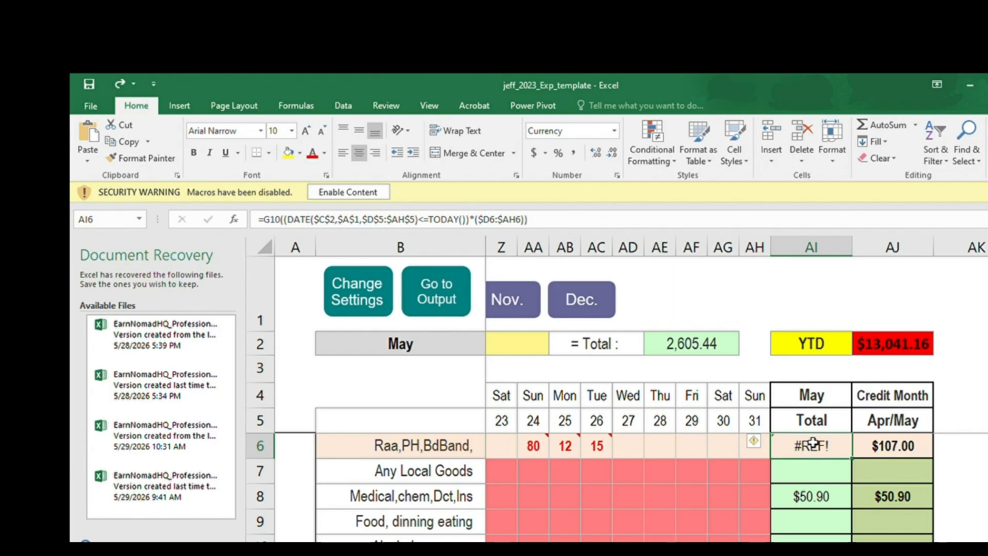
pyautogui.click(281, 220)
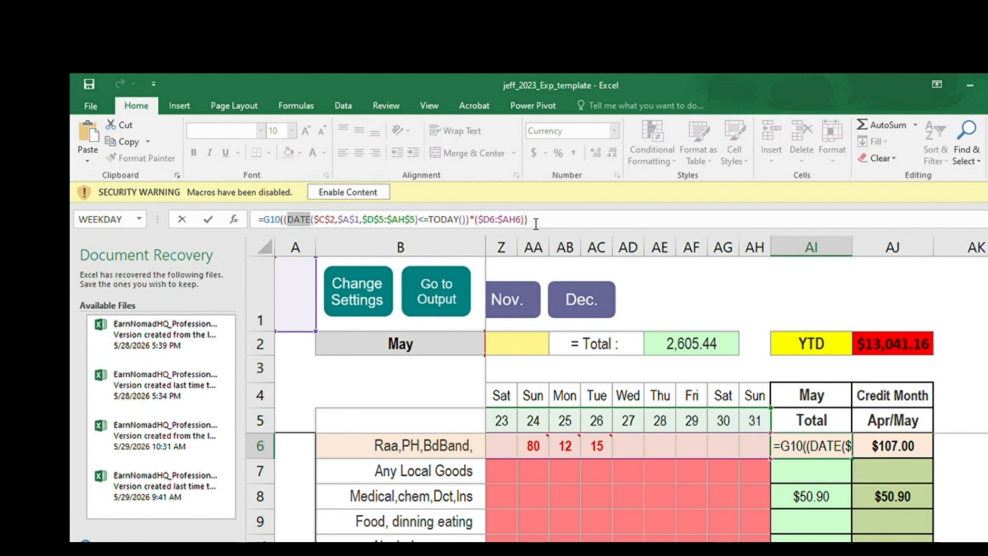
pyautogui.keyDown('shift'); pyautogui.click(317, 215); pyautogui.keyUp('shift')
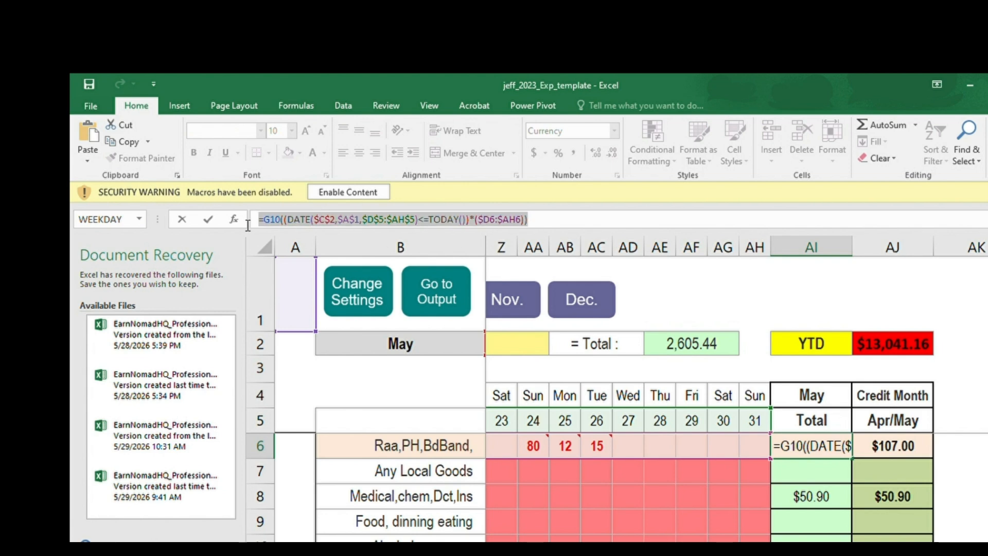
pyautogui.press('BackSpace')
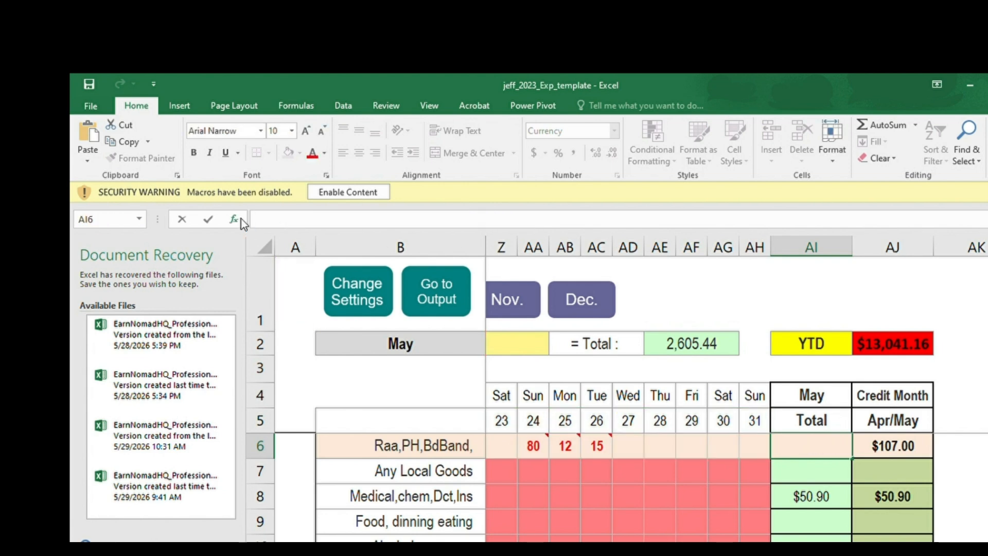
# Undo the AI6 edits back to =SUM(D6:AH6) and check it against the row 6 amounts up to day 31.
pyautogui.click(657, 485)
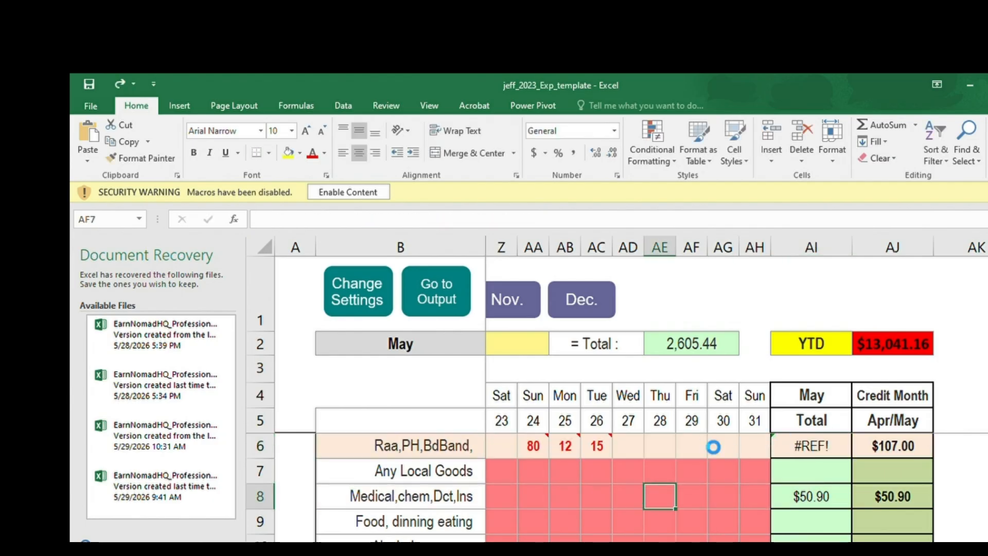
pyautogui.hotkey('ctrl', 'z')
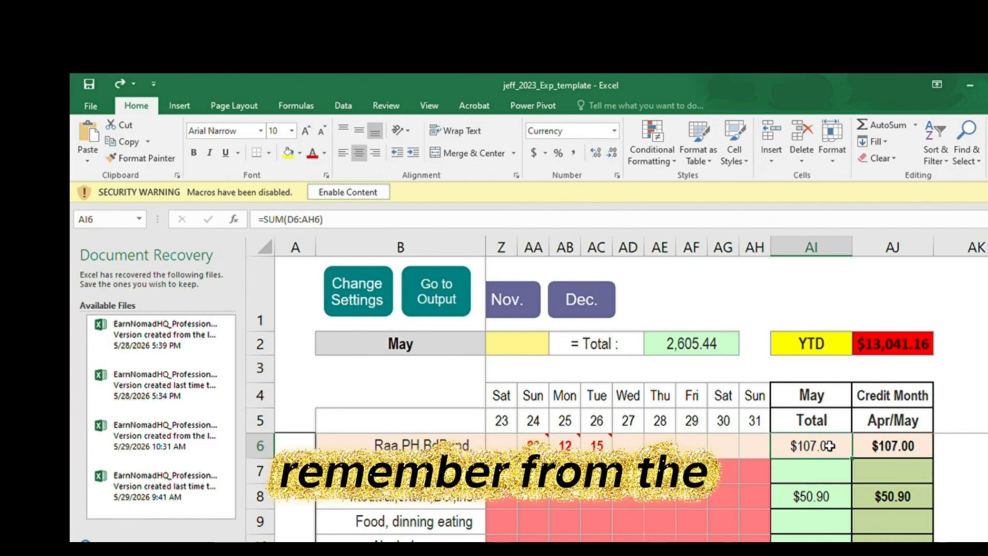
pyautogui.moveTo(535, 444)
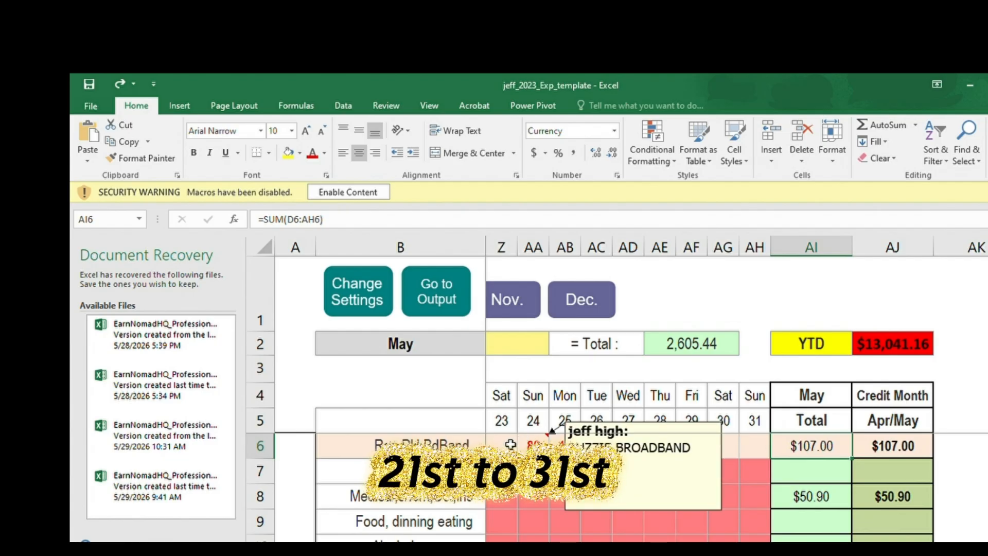
pyautogui.click(749, 443)
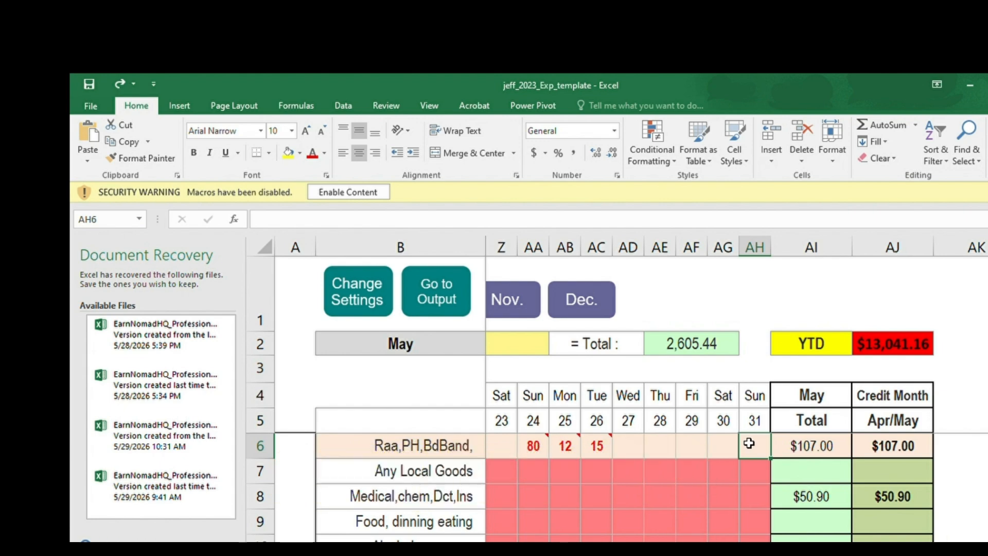
pyautogui.click(824, 445)
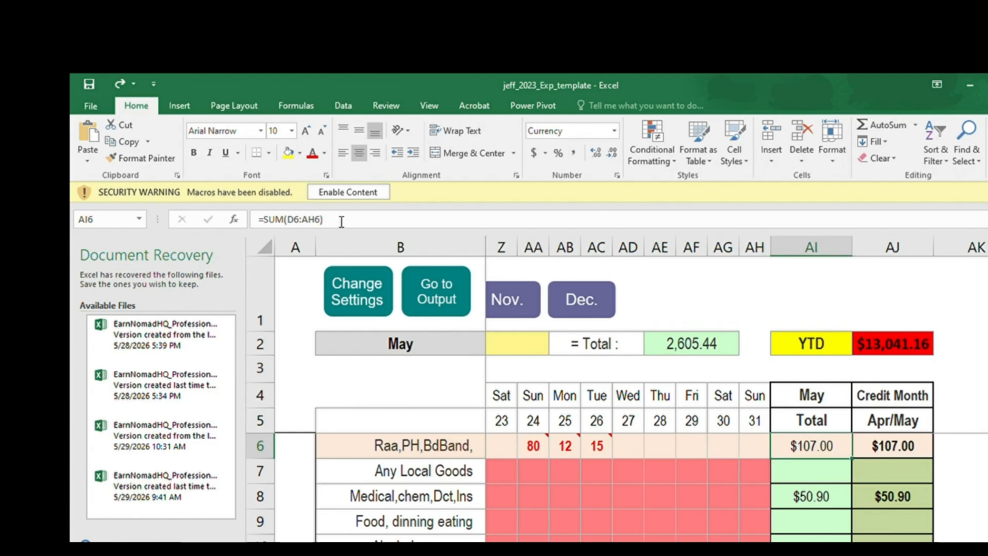
# Replace the AI6 May Total formula with =SUMPRODUCT((DATE($C$2,$A$1,$D$5:$AH$5)<=TODAY())*($D6:$AH6)).
pyautogui.moveTo(341, 222); pyautogui.dragTo(271, 224)
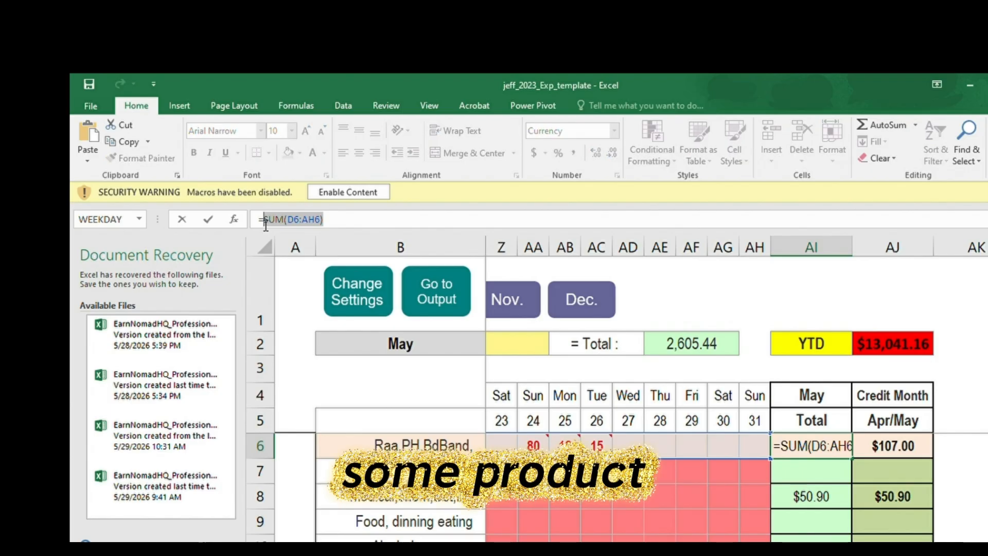
pyautogui.write('G10((DATE($C$2,$A$1,$D$5:$AH$5)<=TODAY())*($D6:$AH6))')
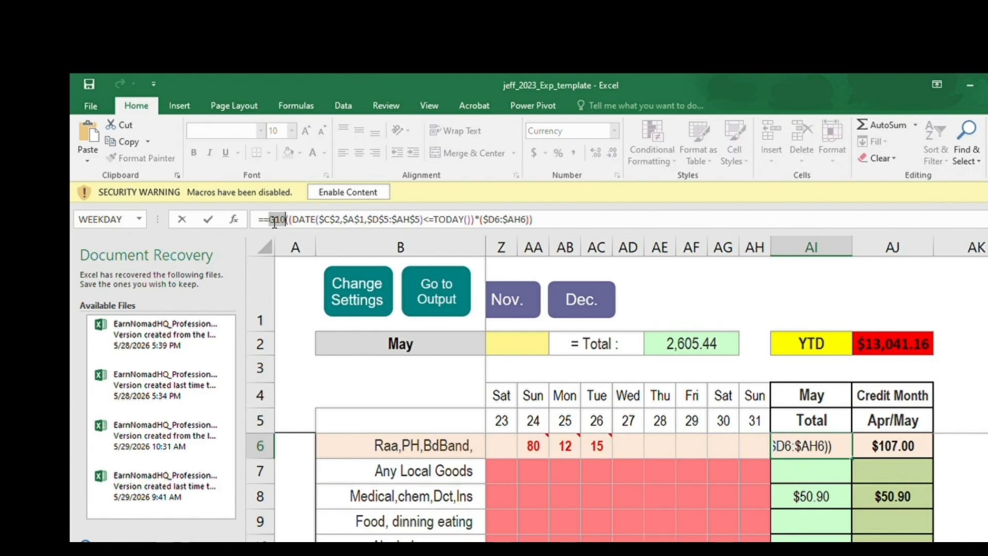
pyautogui.press('BackSpace')
pyautogui.write('sum')
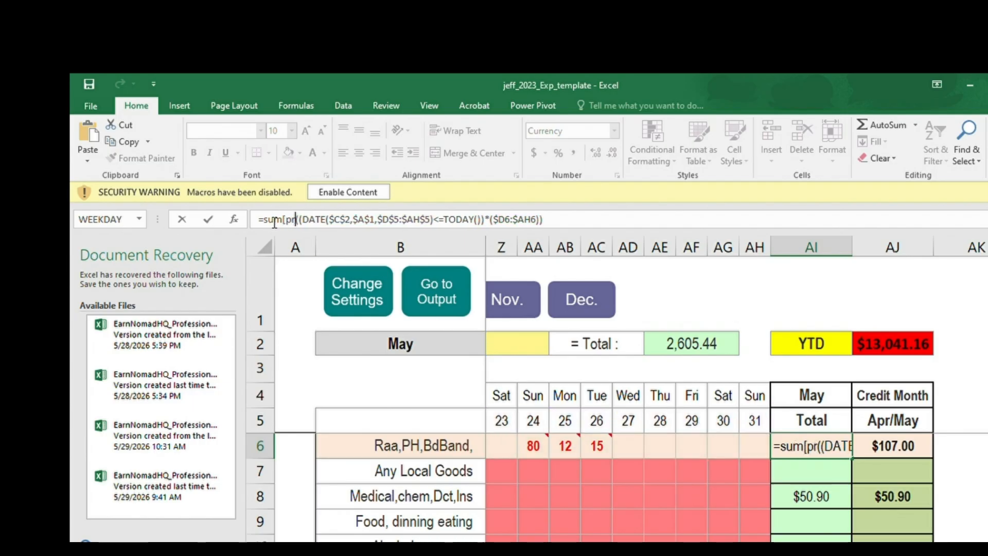
pyautogui.write('produc')
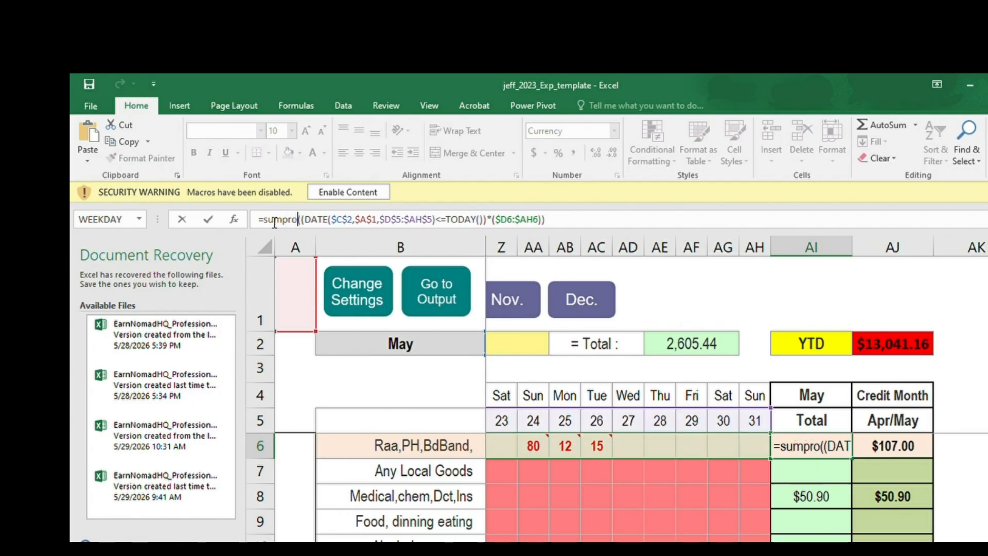
pyautogui.write('t')
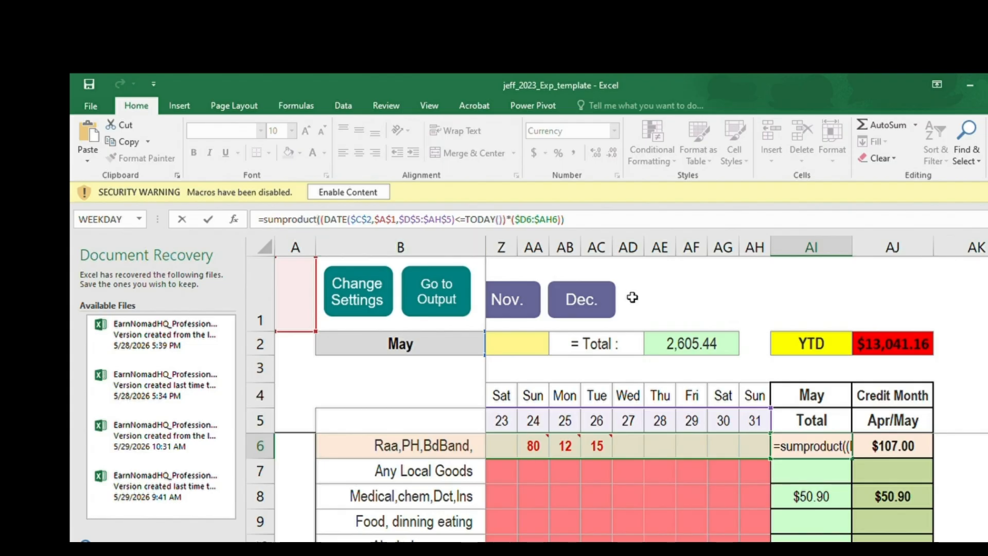
pyautogui.press('Return')
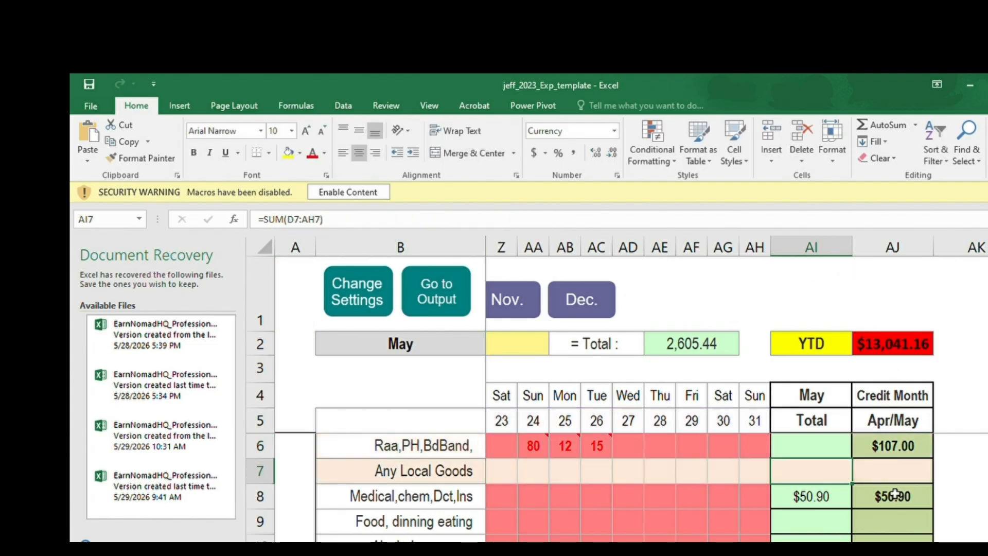
pyautogui.click(804, 444)
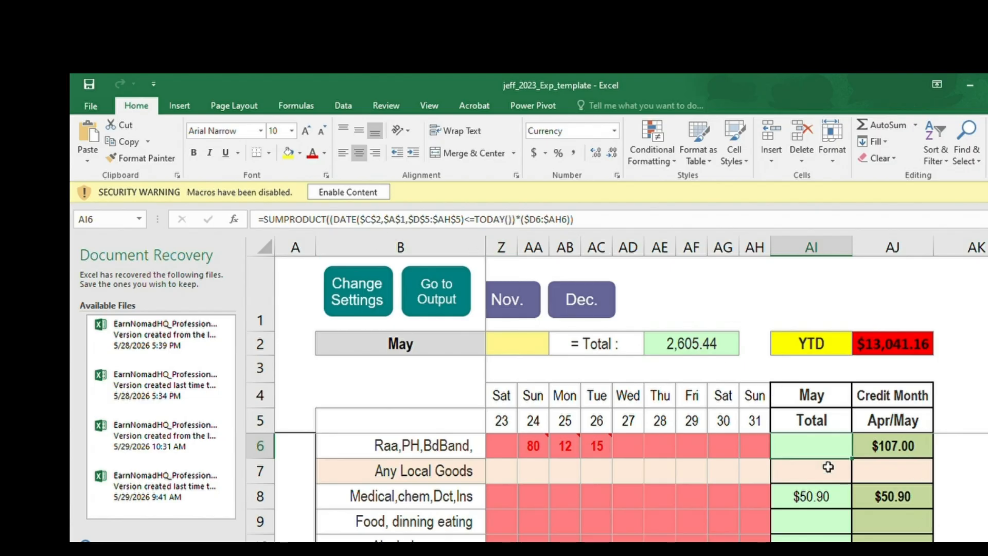
# Examine the May Total formulas in column AI from row 6 down to row 9.
pyautogui.click(799, 463)
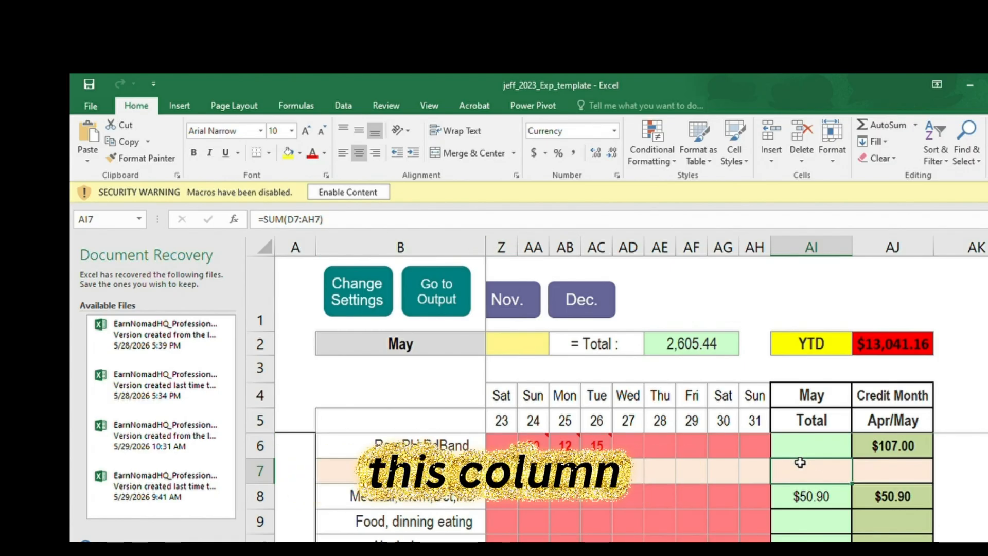
pyautogui.press('Up')
pyautogui.press('Down')
pyautogui.press('Down')
pyautogui.press('Up')
pyautogui.press('Up')
pyautogui.press('Down')
pyautogui.press('Down')
pyautogui.press('Down')
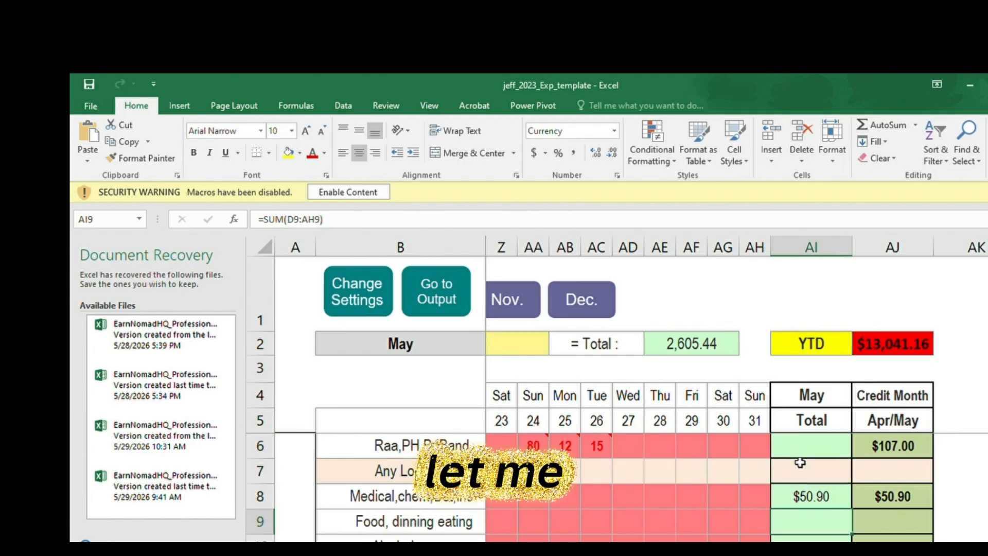
# Make the day-row reference relative in the AI6 formula so it reads =SUMPRODUCT((DATE($C$2,$A$1,$D5:$AH5)<=TODAY())*($D6:$AH6)).
pyautogui.press('Up')
pyautogui.press('Up')
pyautogui.click(808, 449)
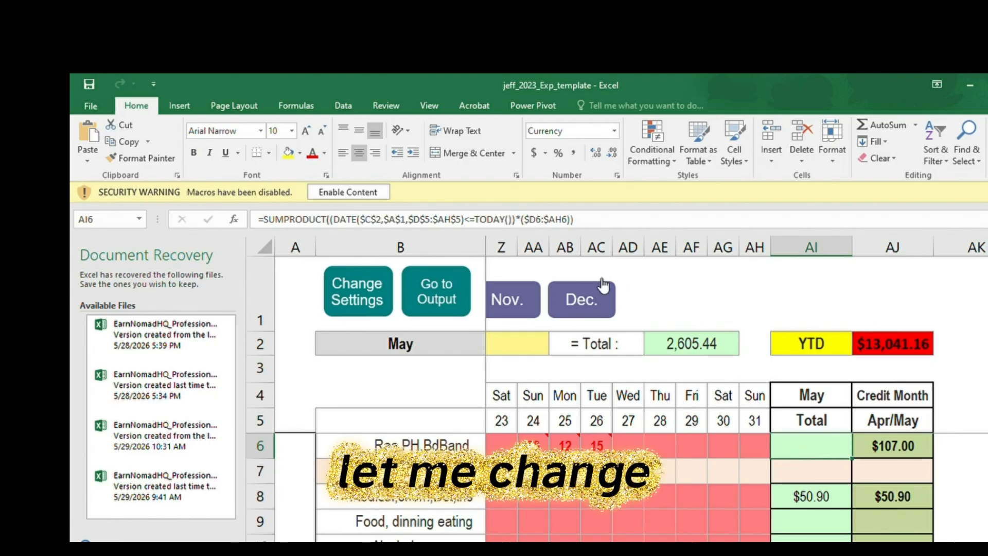
pyautogui.click(523, 227)
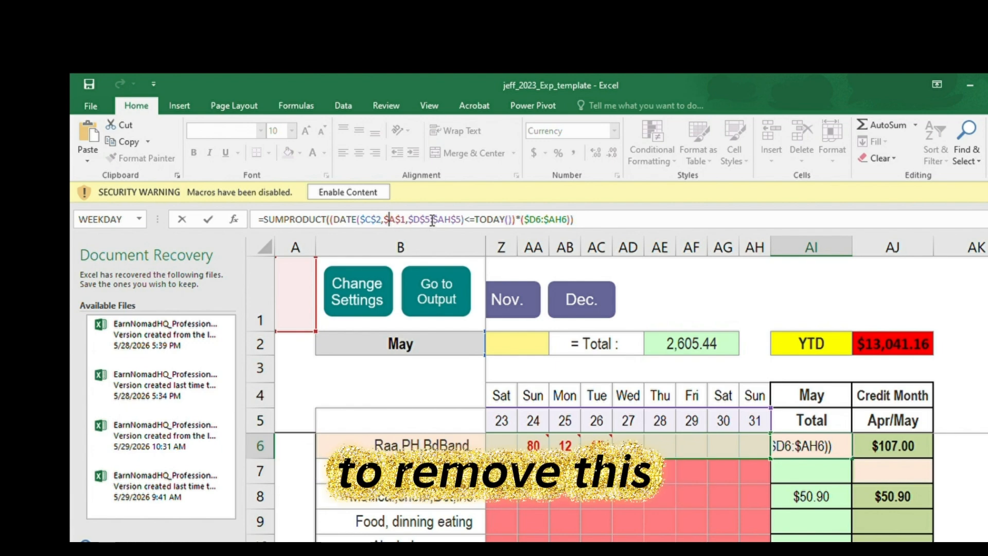
pyautogui.press('BackSpace')
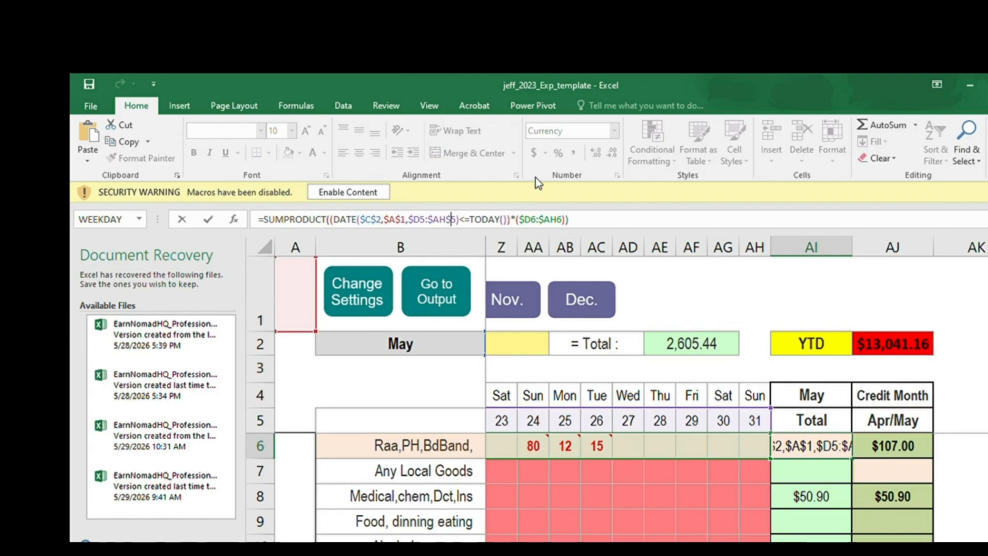
pyautogui.press('BackSpace')
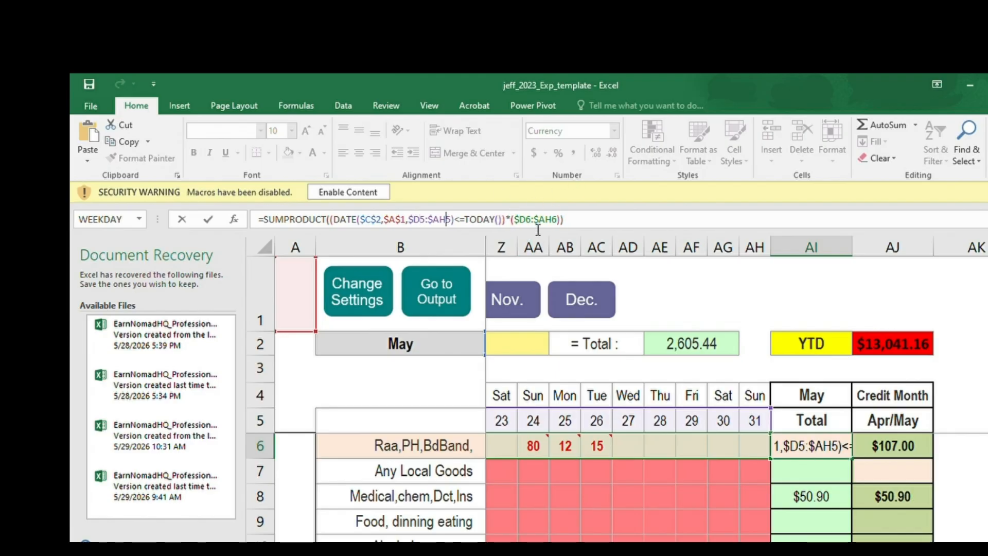
pyautogui.press('Return')
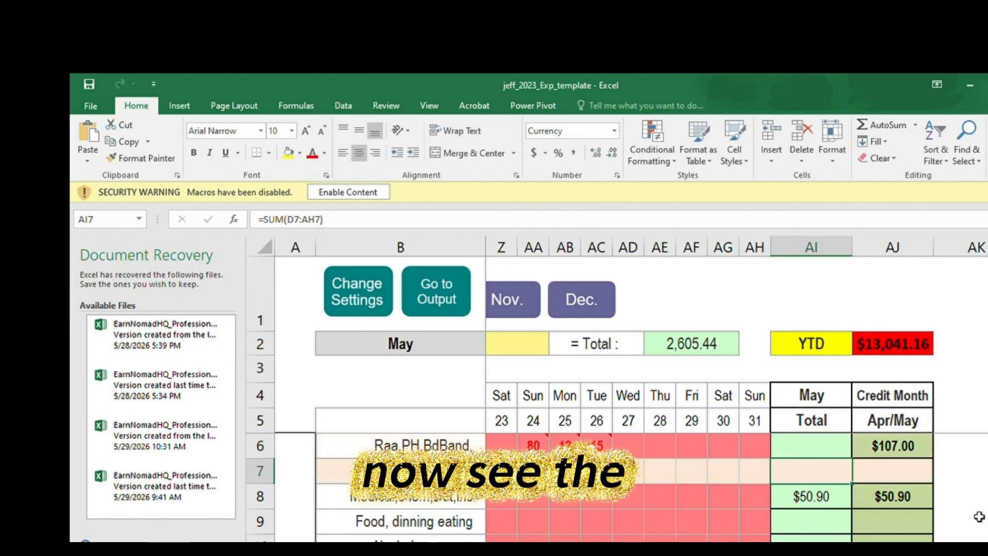
# Fill the AI6 formula down the May Total column through AI21, the Speeding Fine row.
pyautogui.click(826, 441)
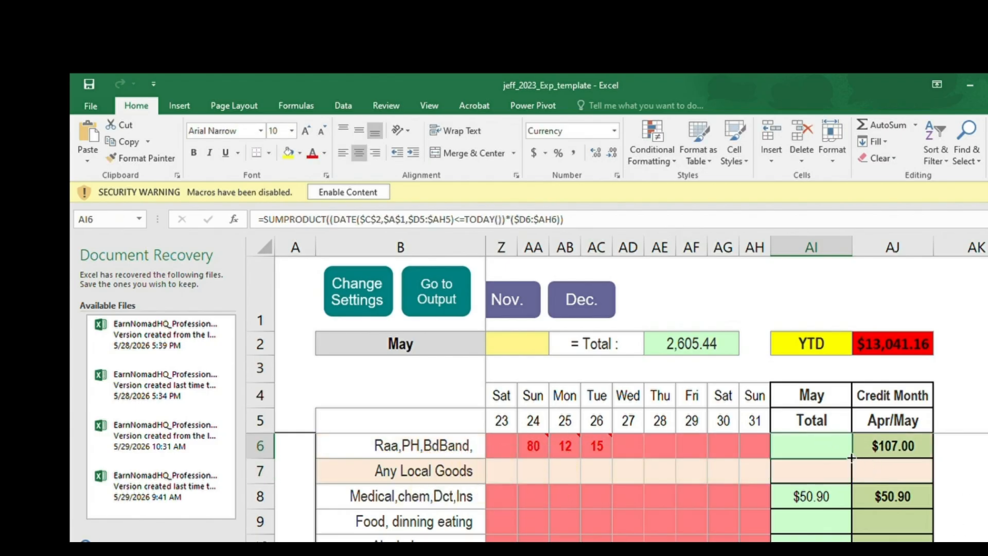
pyautogui.scroll(-5, 853, 497)
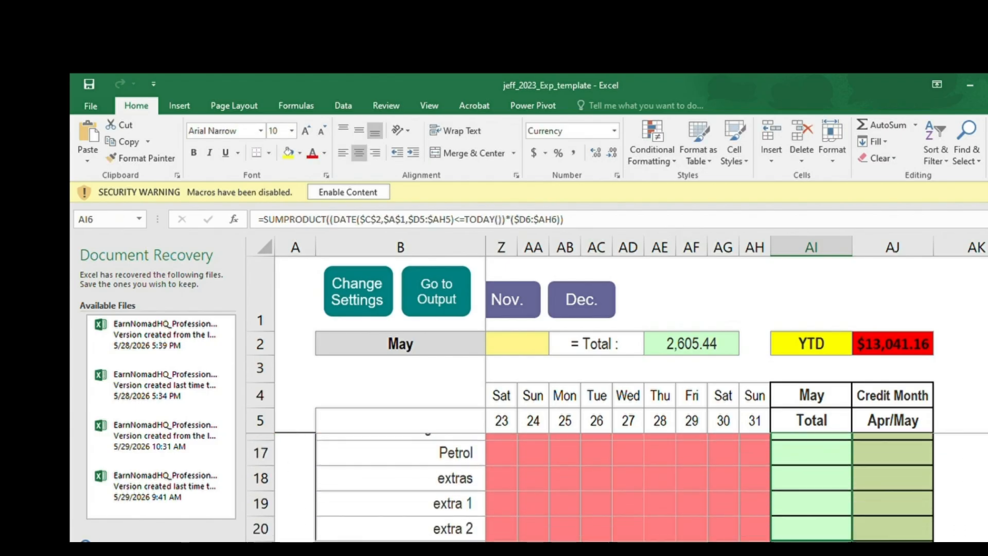
pyautogui.keyDown('shift'); pyautogui.click(824, 481); pyautogui.keyUp('shift')
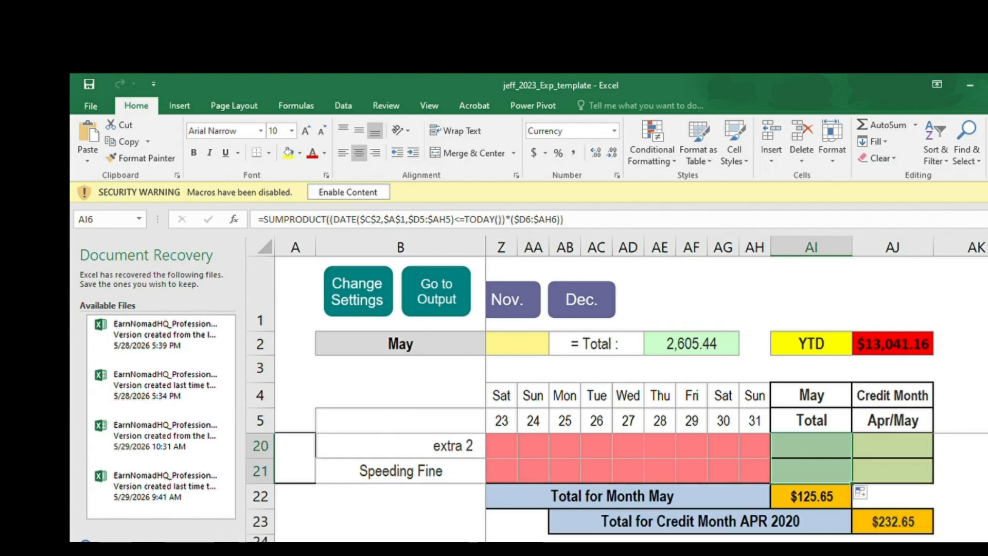
pyautogui.scroll(3, 590, 489)
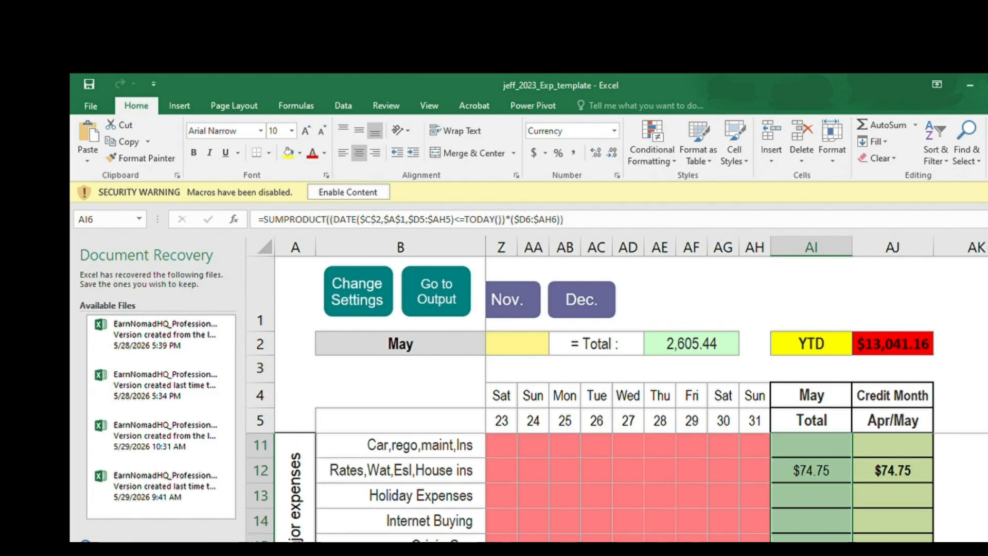
pyautogui.scroll(2, 591, 489)
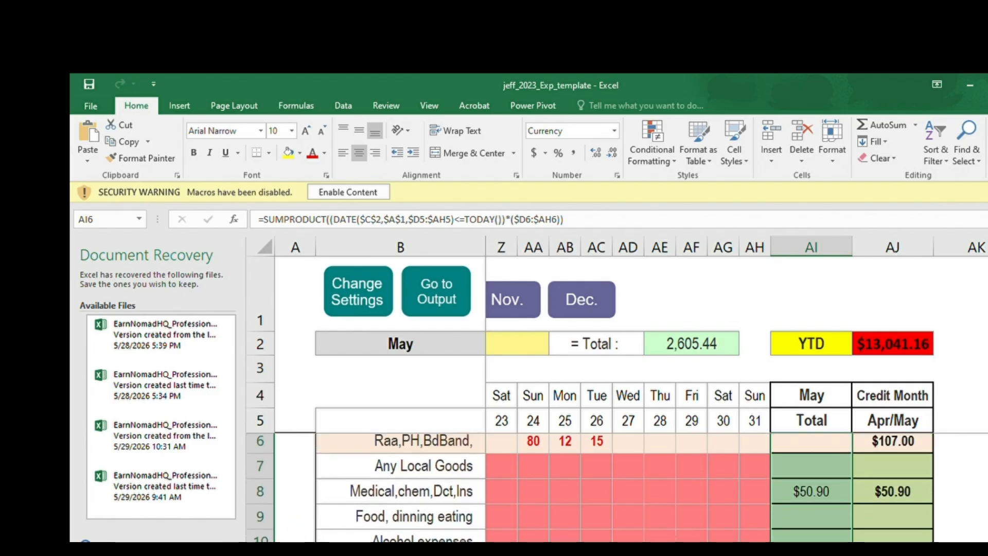
# Examine the filled May Total formulas in the first expense rows of column AI, down to row 8.
pyautogui.click(796, 470)
pyautogui.press('Up')
pyautogui.press('Up')
pyautogui.press('Up')
pyautogui.press('Down')
pyautogui.press('Down')
pyautogui.press('Down')
pyautogui.press('Down')
pyautogui.press('Down')
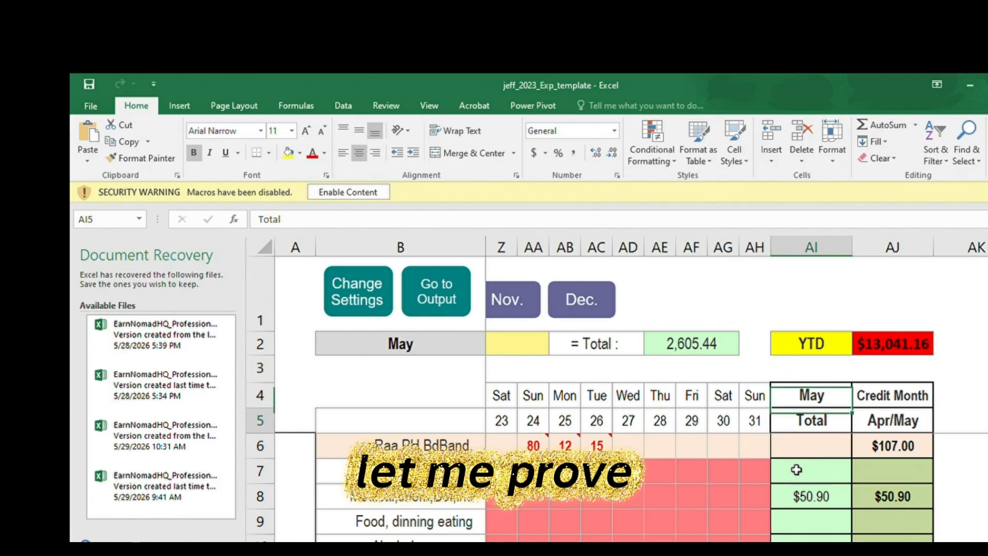
pyautogui.press('Up')
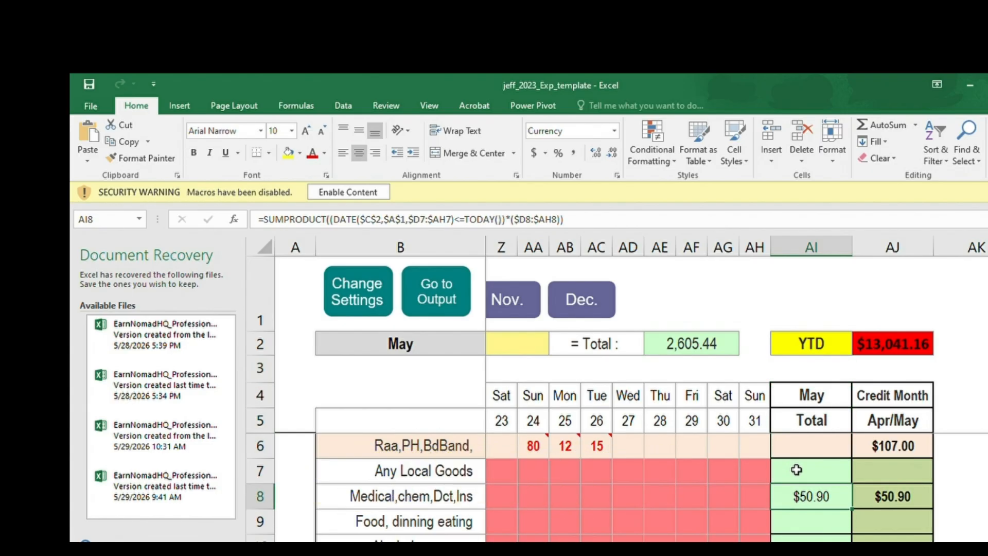
# Check the Medical,chem,Dct,Ins May Total in AI8 against the daily amounts across row 8.
pyautogui.press('Left')
pyautogui.press('Right')
pyautogui.press('Left')
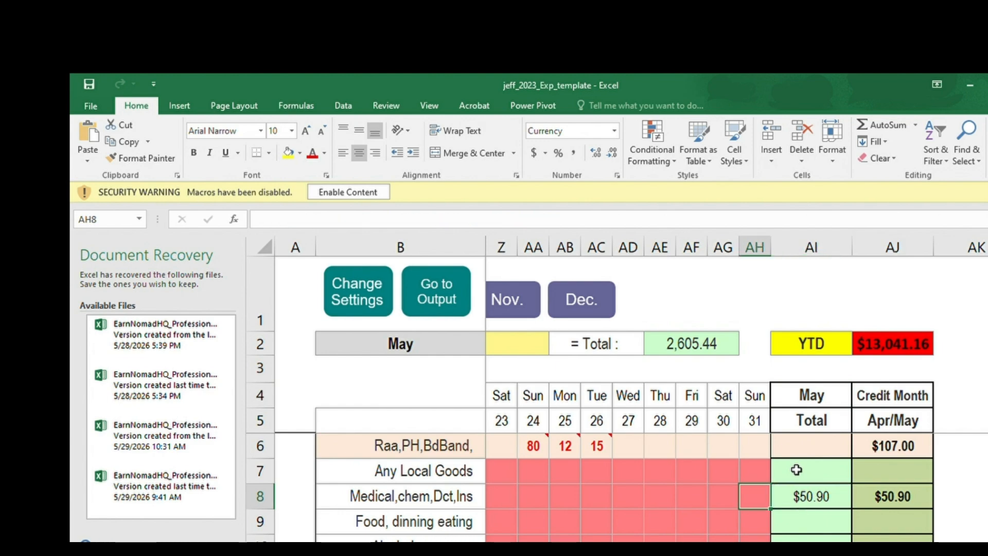
pyautogui.press('Left')
pyautogui.press('Left')
pyautogui.press('Left')
pyautogui.press('Left')
pyautogui.press('Left')
pyautogui.press('Left')
pyautogui.press('Left')
pyautogui.press('Left')
pyautogui.press('Left')
pyautogui.press('Left')
pyautogui.press('Left')
pyautogui.press('Left')
pyautogui.press('Left')
pyautogui.press('Left')
pyautogui.press('Left')
pyautogui.press('Left')
pyautogui.press('Left')
pyautogui.press('Left')
pyautogui.press('Left')
pyautogui.press('Left')
pyautogui.press('Left')
pyautogui.press('Left')
pyautogui.press('Left')
pyautogui.press('Left')
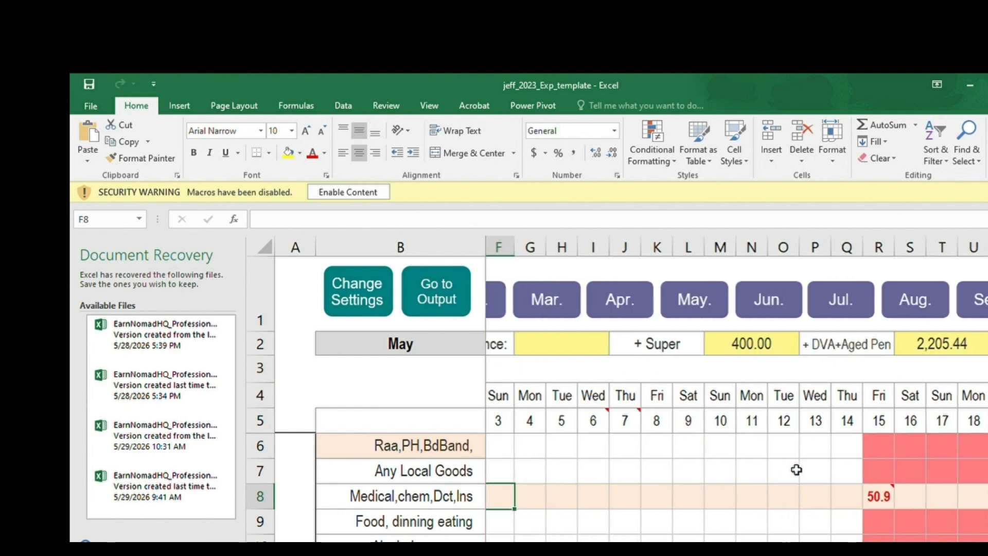
pyautogui.press('Left')
pyautogui.press('Right')
pyautogui.press('Right')
pyautogui.press('Right')
pyautogui.press('Right')
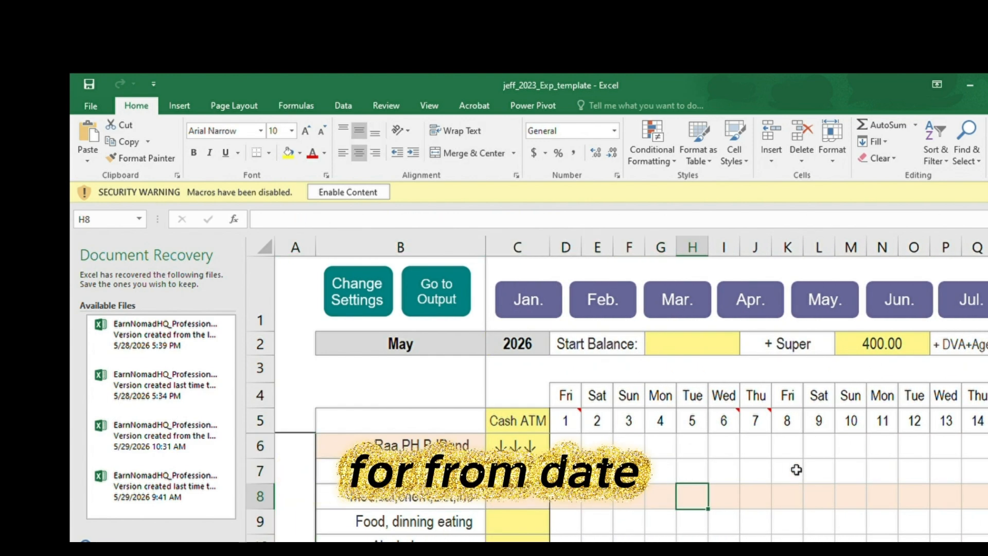
pyautogui.press('Right')
pyautogui.press('Right')
pyautogui.press('Right')
pyautogui.press('Right')
pyautogui.press('Right')
pyautogui.press('Right')
pyautogui.press('Right')
pyautogui.press('Right')
pyautogui.press('Right')
pyautogui.press('Right')
pyautogui.press('Right')
pyautogui.press('Right')
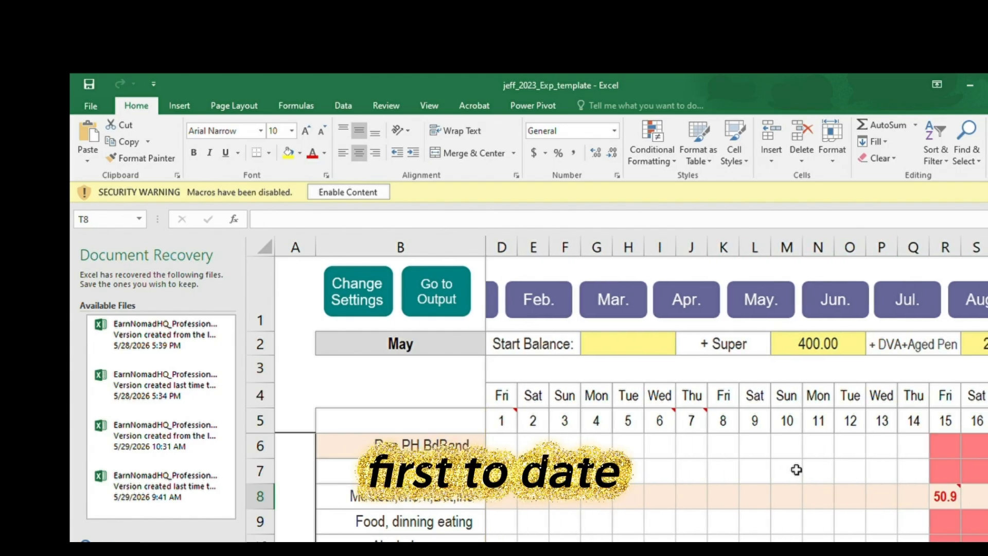
pyautogui.press('Right')
pyautogui.press('Right')
pyautogui.press('Right')
pyautogui.press('Right')
pyautogui.press('Right')
pyautogui.press('Right')
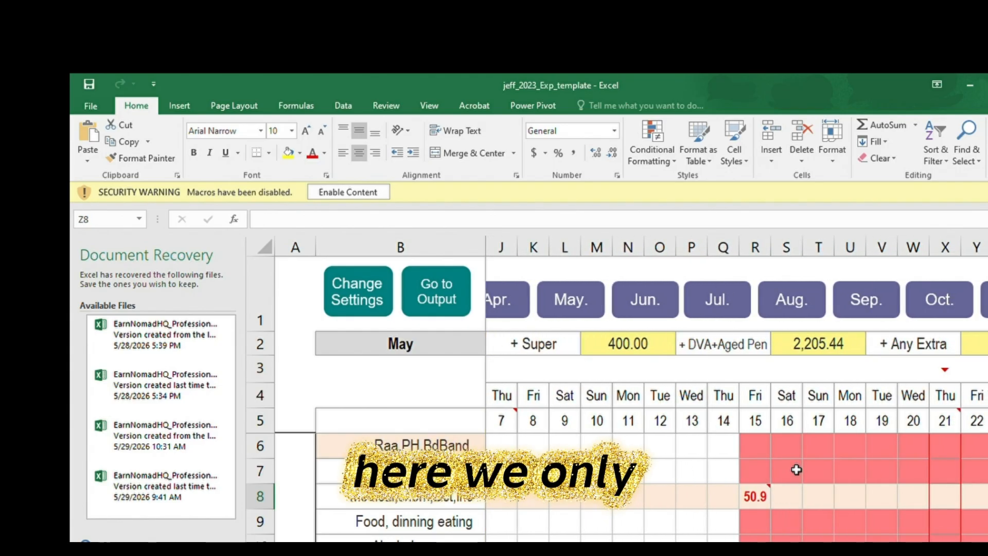
pyautogui.press('Left')
pyautogui.press('Left')
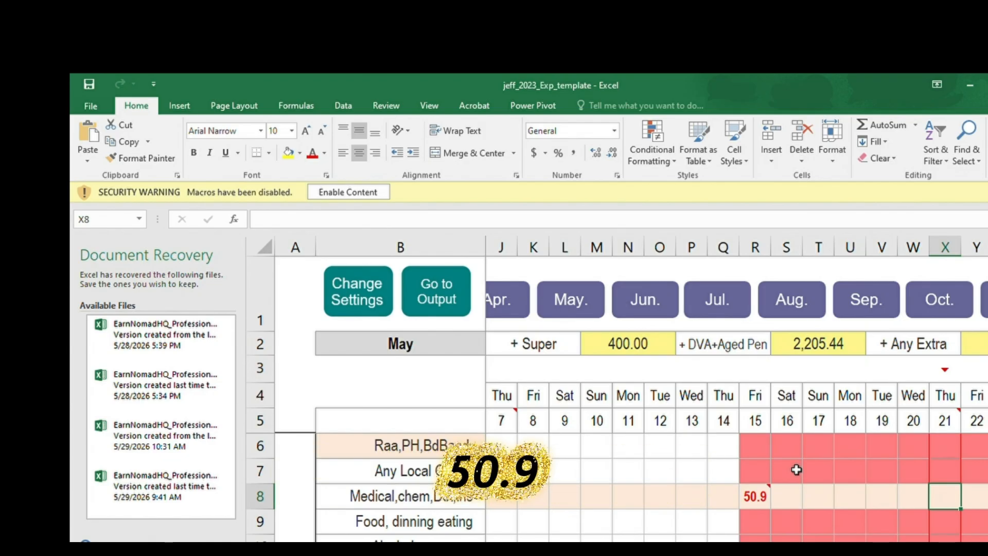
pyautogui.press('Left')
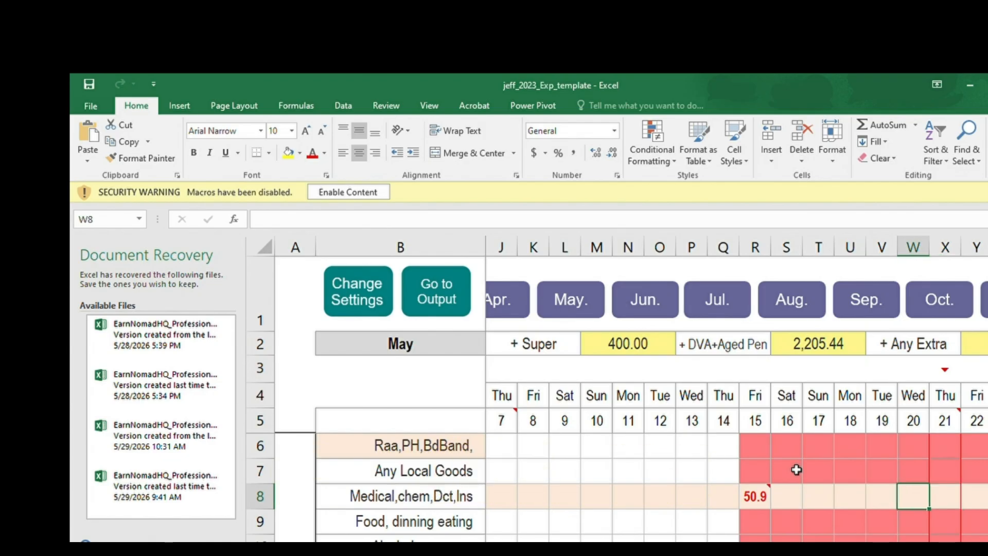
pyautogui.press('Right')
pyautogui.press('Right')
pyautogui.press('Right')
pyautogui.press('Right')
pyautogui.press('Right')
pyautogui.press('Right')
pyautogui.press('Right')
pyautogui.press('Right')
pyautogui.press('Right')
pyautogui.press('Right')
pyautogui.press('Right')
pyautogui.press('Right')
pyautogui.press('Right')
pyautogui.press('Right')
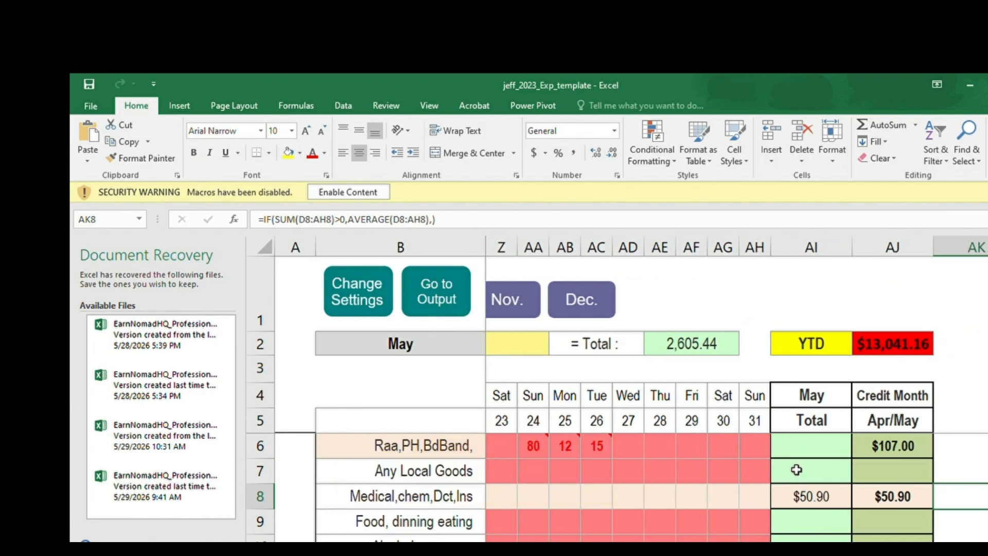
# Examine the filled May Total formulas further down column AI, including AI15 and the Rates,Wat,Esl,House ins total in AI12.
pyautogui.press('Left')
pyautogui.press('Left')
pyautogui.press('Down')
pyautogui.press('Down')
pyautogui.press('Down')
pyautogui.press('Down')
pyautogui.press('Down')
pyautogui.press('Down')
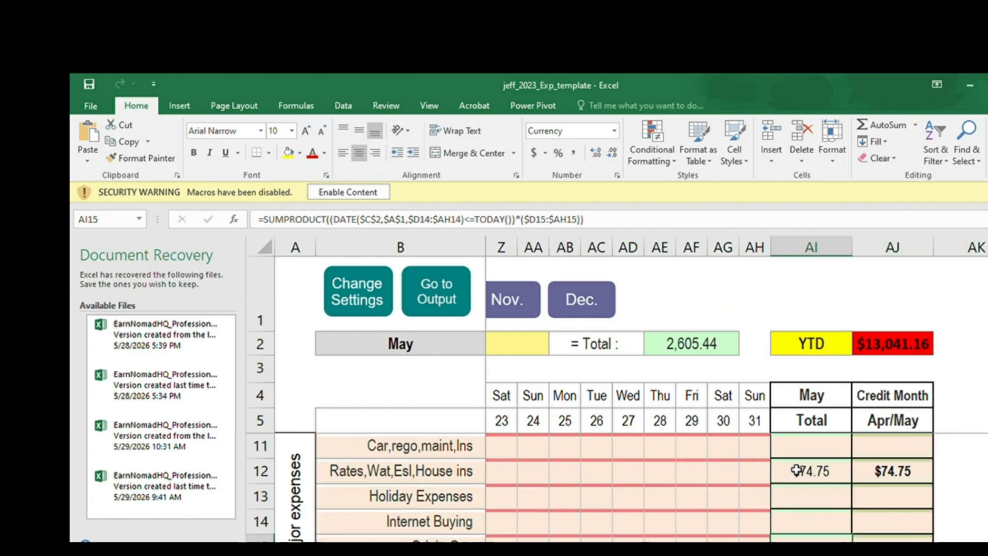
pyautogui.press('Up')
pyautogui.press('Up')
pyautogui.press('Left')
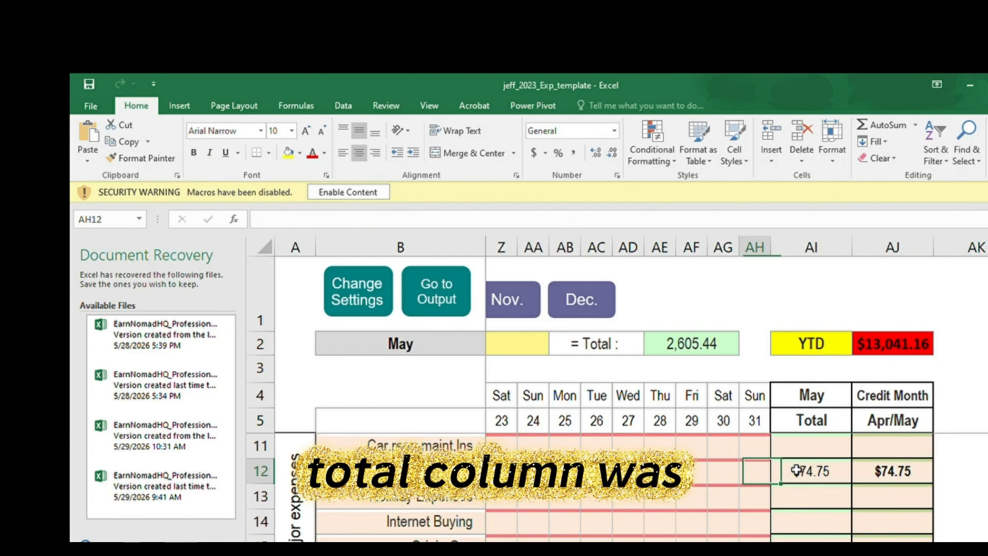
pyautogui.press('Right')
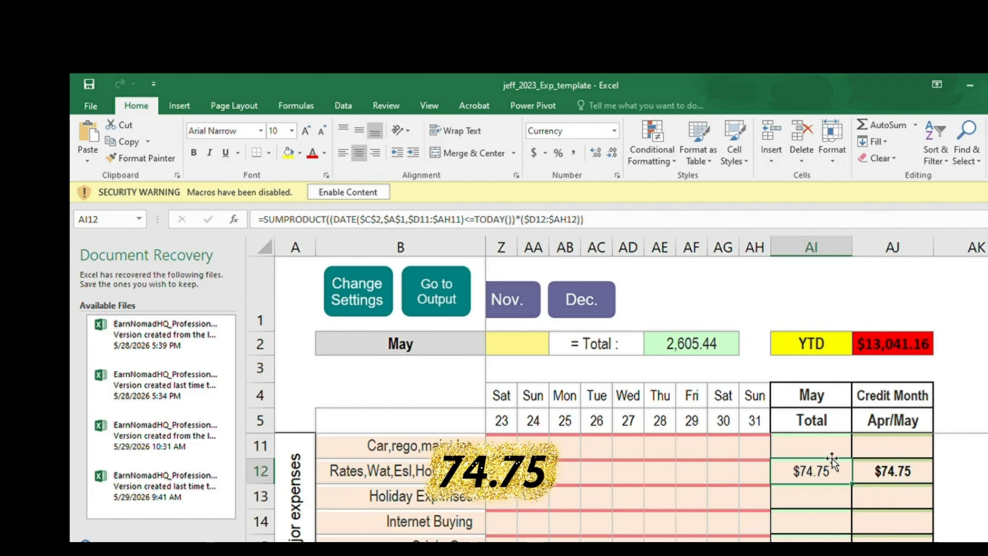
# Check the Rates,Wat,Esl,House ins total against row 12's daily amounts, reading the exact values for days 1 and 2.
pyautogui.press('Left')
pyautogui.press('Left')
pyautogui.press('Left')
pyautogui.press('Left')
pyautogui.press('Left')
pyautogui.press('Left')
pyautogui.press('Left')
pyautogui.press('Left')
pyautogui.press('Left')
pyautogui.press('Left')
pyautogui.press('Left')
pyautogui.press('Left')
pyautogui.press('Left')
pyautogui.press('Left')
pyautogui.press('Left')
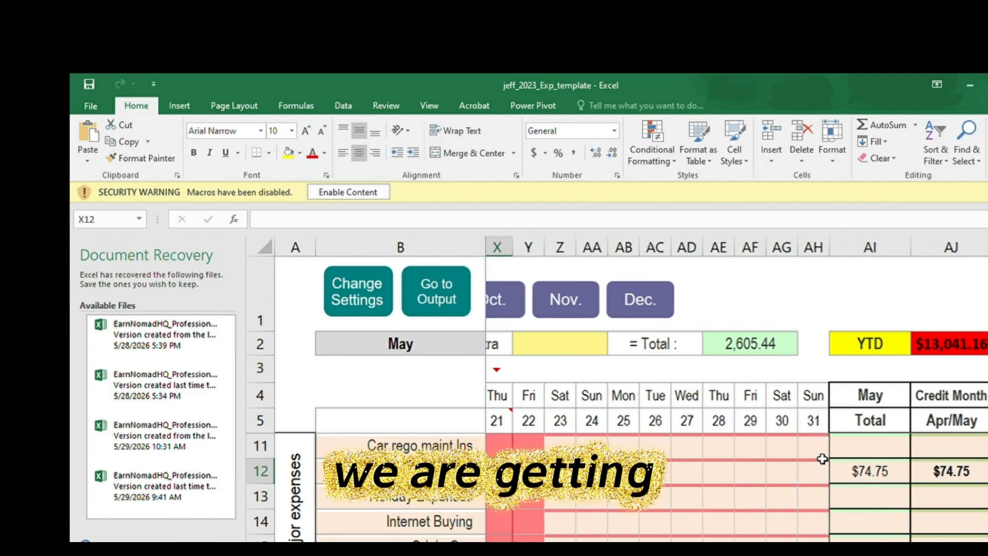
pyautogui.press('Left')
pyautogui.press('Left')
pyautogui.press('Left')
pyautogui.press('Left')
pyautogui.press('Left')
pyautogui.press('Left')
pyautogui.press('Left')
pyautogui.press('Left')
pyautogui.press('Left')
pyautogui.press('Left')
pyautogui.press('Left')
pyautogui.press('Left')
pyautogui.press('Left')
pyautogui.press('Left')
pyautogui.press('Left')
pyautogui.press('Left')
pyautogui.press('Left')
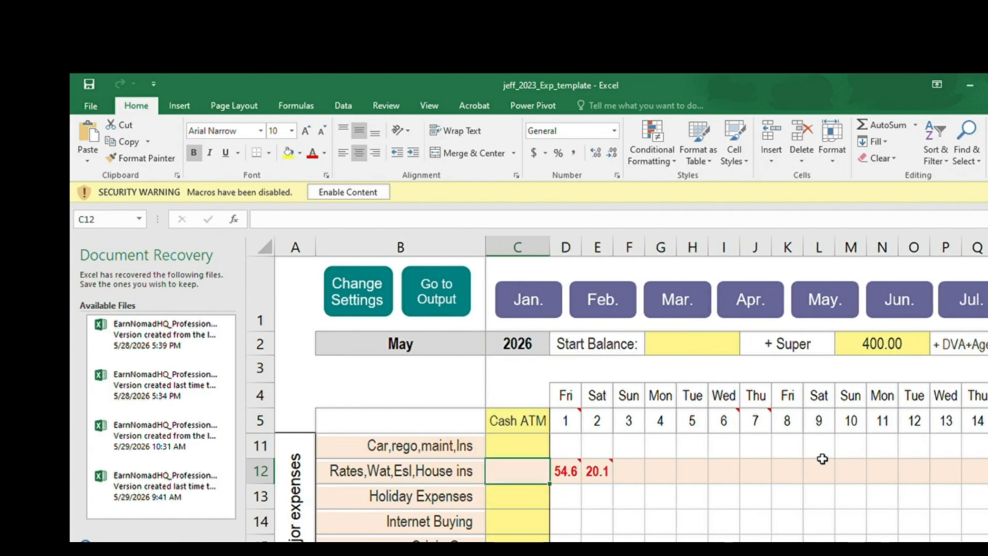
pyautogui.press('Right')
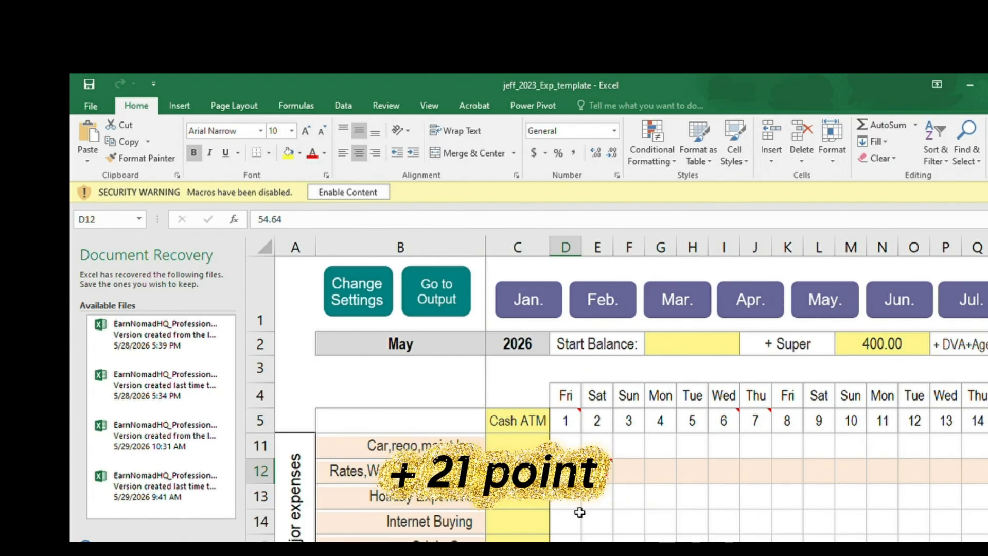
pyautogui.moveTo(600, 474)
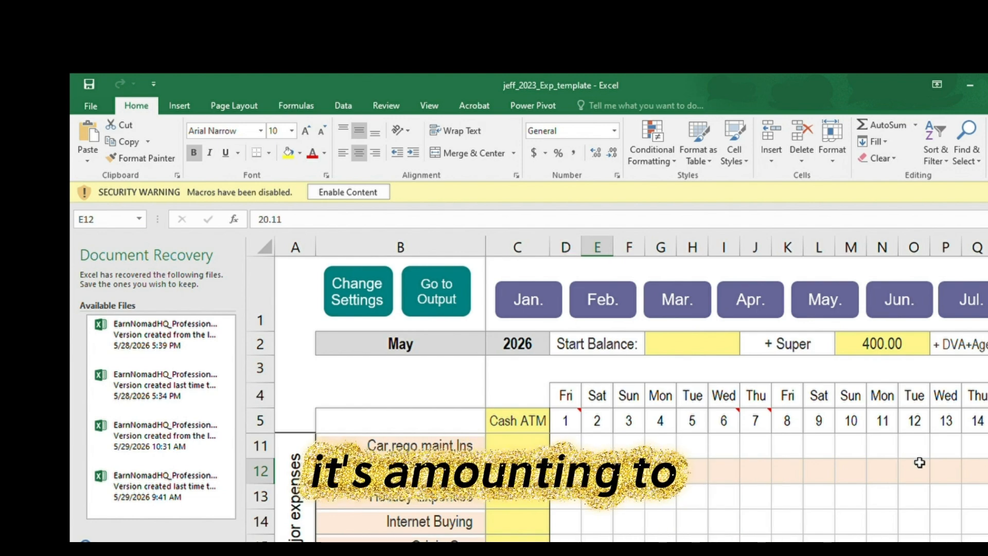
# Examine the Rates,Wat,Esl,House ins row from day 2 across to its May Total and the Credit Month formula in AJ12.
pyautogui.press('Right')
pyautogui.press('Right')
pyautogui.press('Right')
pyautogui.press('Right')
pyautogui.press('Right')
pyautogui.press('Right')
pyautogui.press('Right')
pyautogui.press('Right')
pyautogui.press('Right')
pyautogui.press('Right')
pyautogui.press('Right')
pyautogui.press('Right')
pyautogui.press('Right')
pyautogui.press('Right')
pyautogui.press('Right')
pyautogui.press('Right')
pyautogui.press('Right')
pyautogui.press('Right')
pyautogui.press('Right')
pyautogui.press('Right')
pyautogui.press('Right')
pyautogui.press('Right')
pyautogui.press('Right')
pyautogui.press('Right')
pyautogui.press('Right')
pyautogui.press('Right')
pyautogui.press('Right')
pyautogui.press('Right')
pyautogui.press('Right')
pyautogui.press('Right')
pyautogui.press('Right')
pyautogui.press('Right')
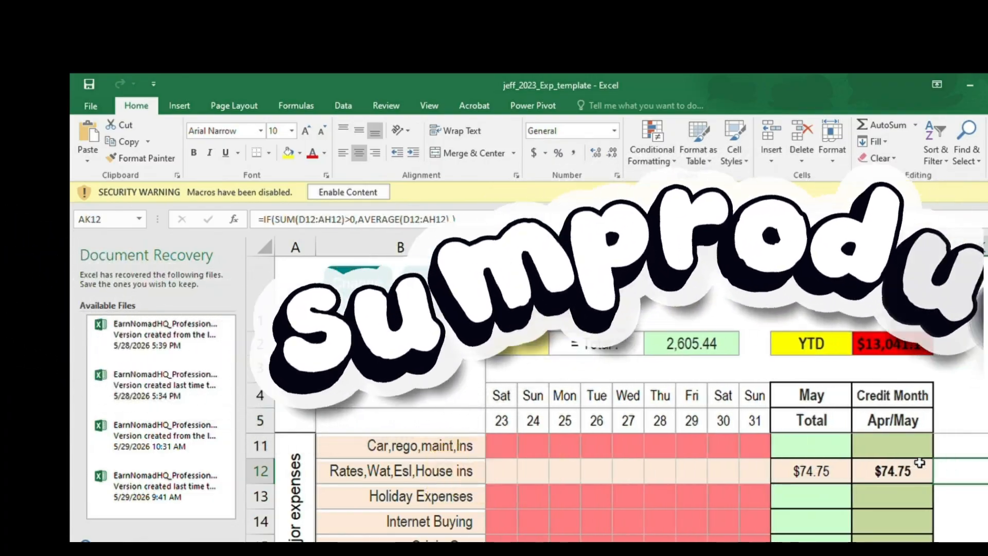
pyautogui.press('Left')
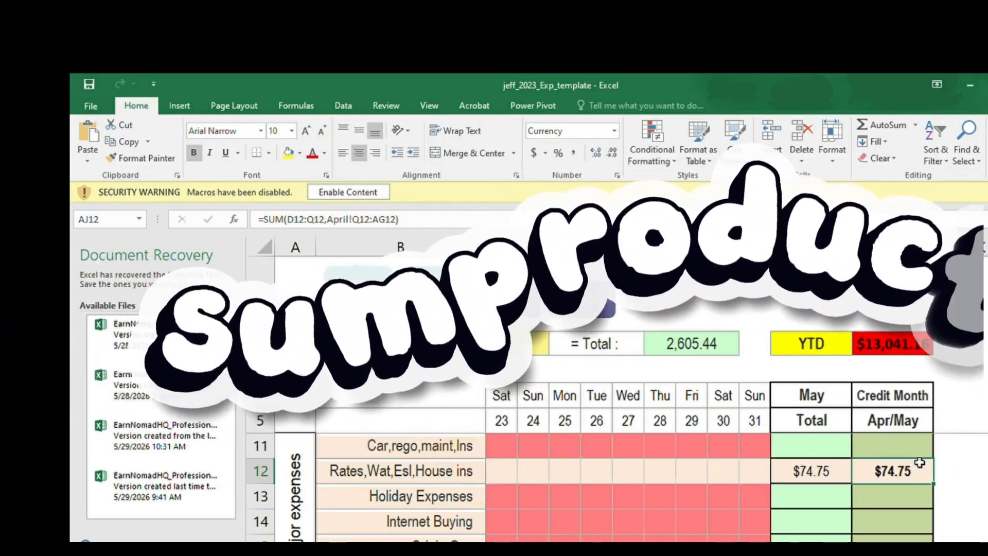